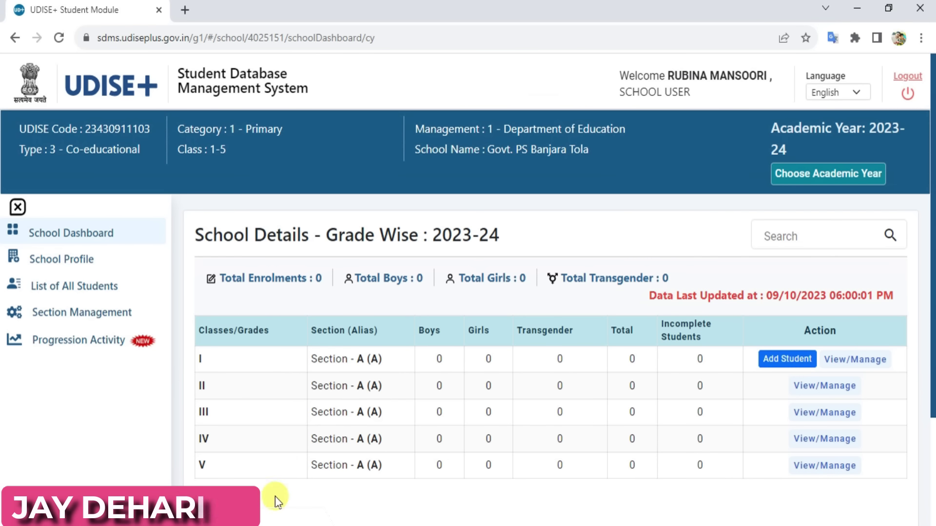
Step: Open udiseplus.gov.in in a new browser tab and go to the login page for all modules
{"action": "left_click", "coordinate": [184, 10]}
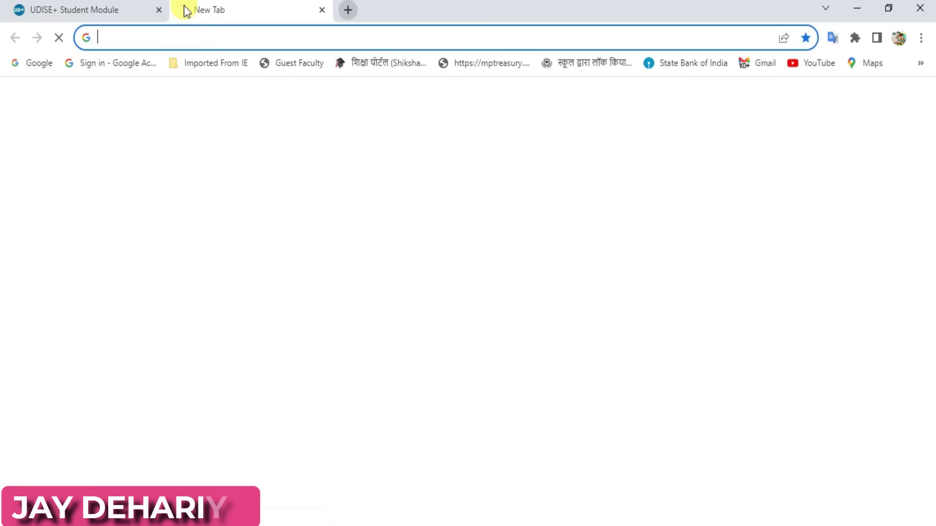
{"action": "left_click", "coordinate": [189, 34]}
{"action": "type", "text": "udiseplus.gov.in"}
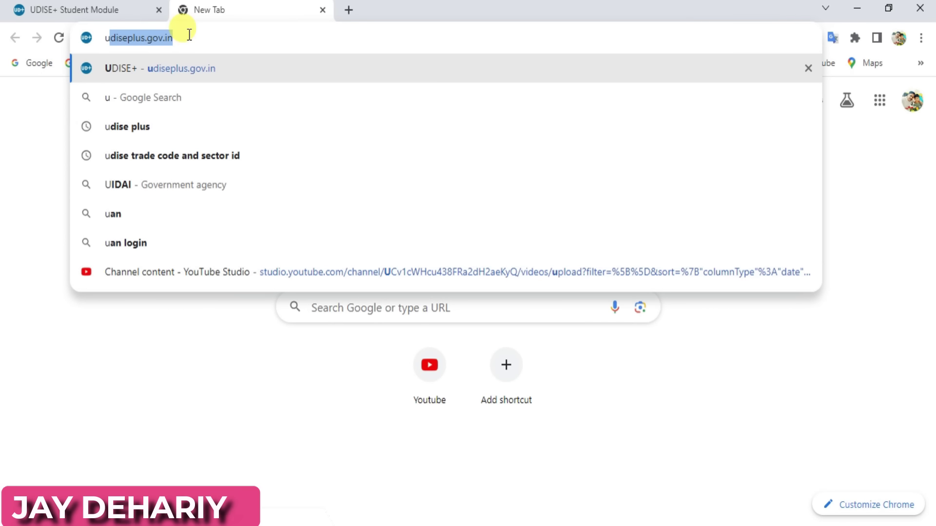
{"action": "key", "text": "Right"}
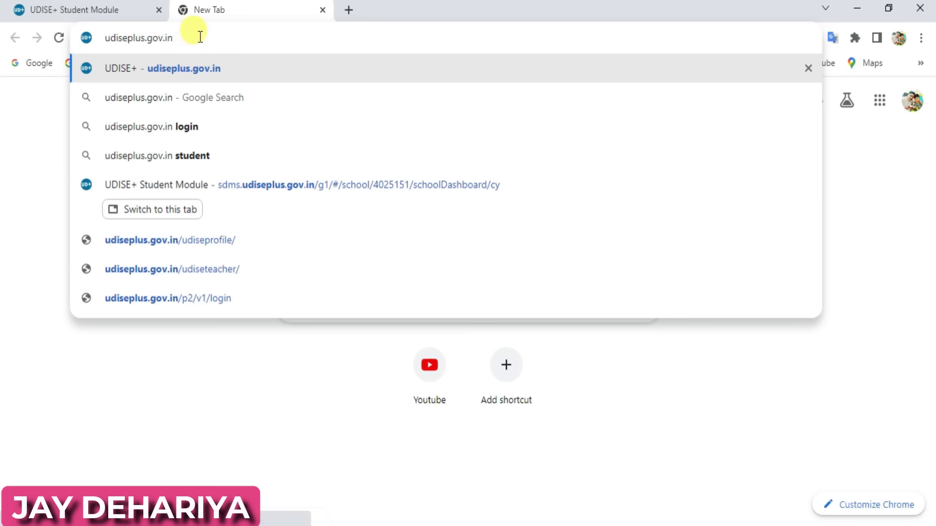
{"action": "key", "text": "Return"}
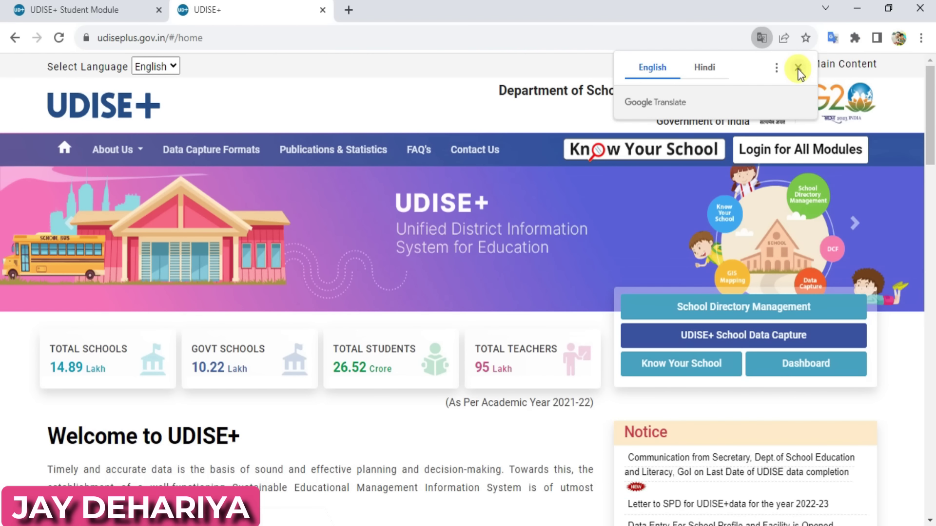
{"action": "left_click", "coordinate": [798, 69]}
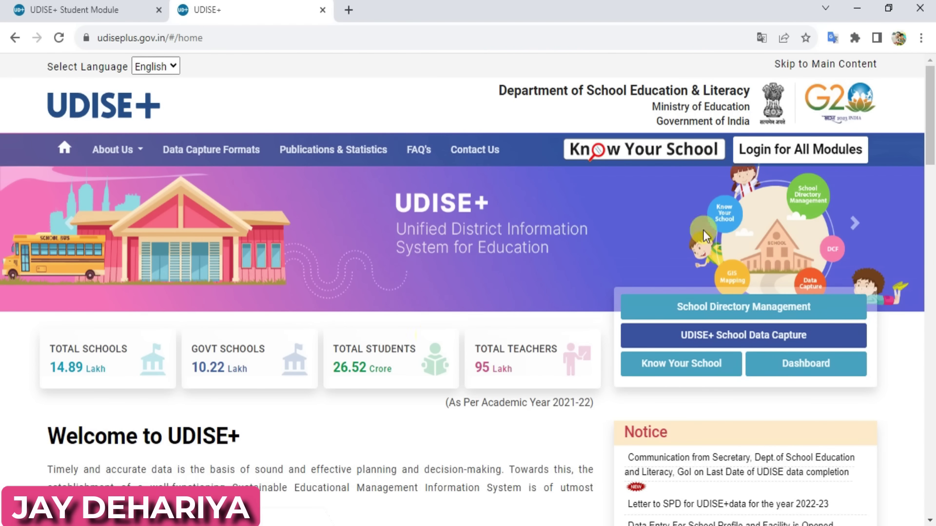
{"action": "left_click", "coordinate": [849, 159]}
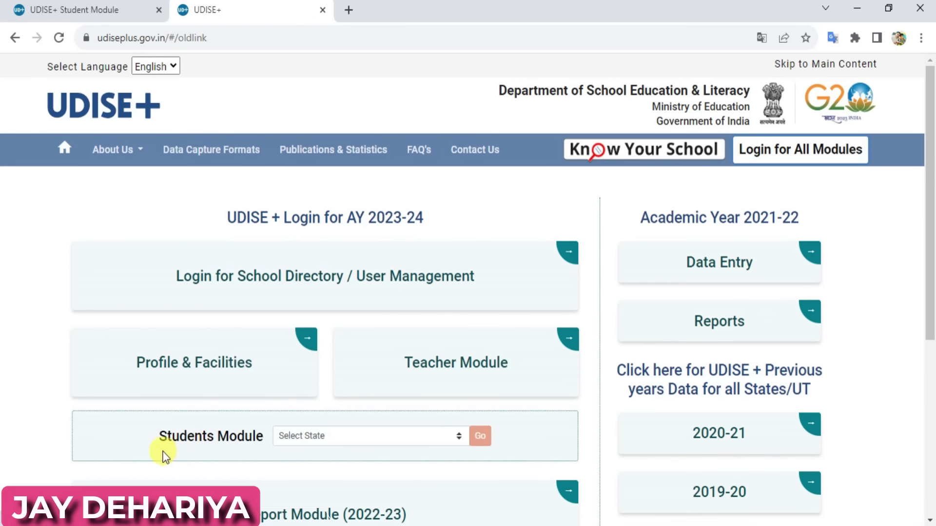
Step: Choose Madhya Pradesh for the Students Module and open the state's SDMS sign-in form
{"action": "left_click", "coordinate": [352, 438]}
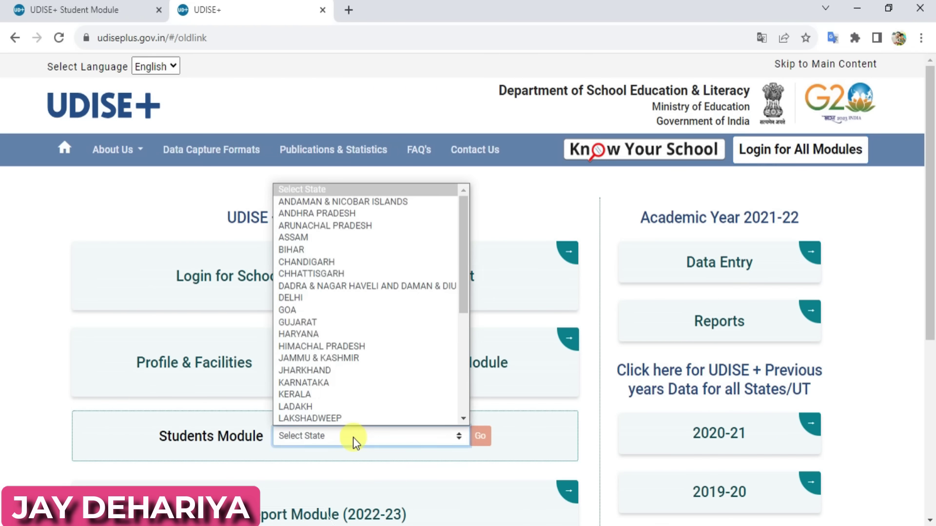
{"action": "key", "text": "m"}
{"action": "left_click", "coordinate": [353, 437]}
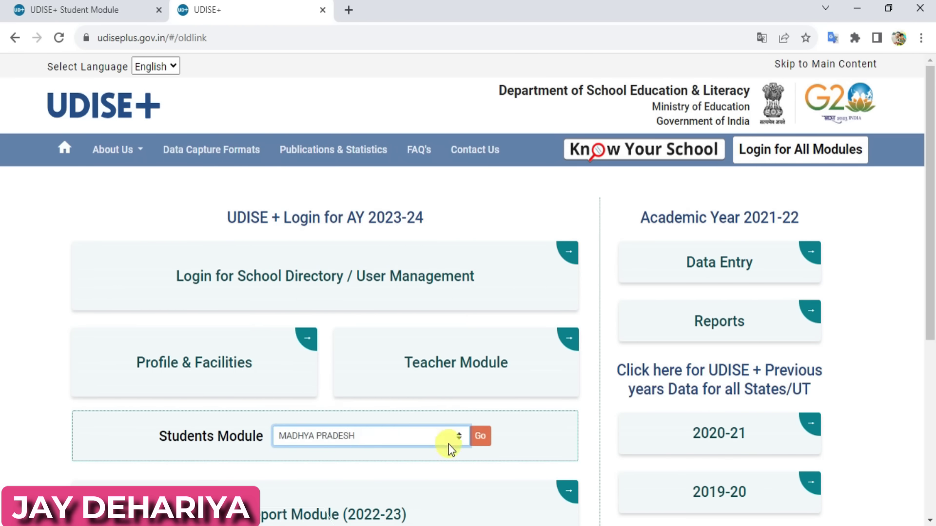
{"action": "left_click", "coordinate": [482, 436]}
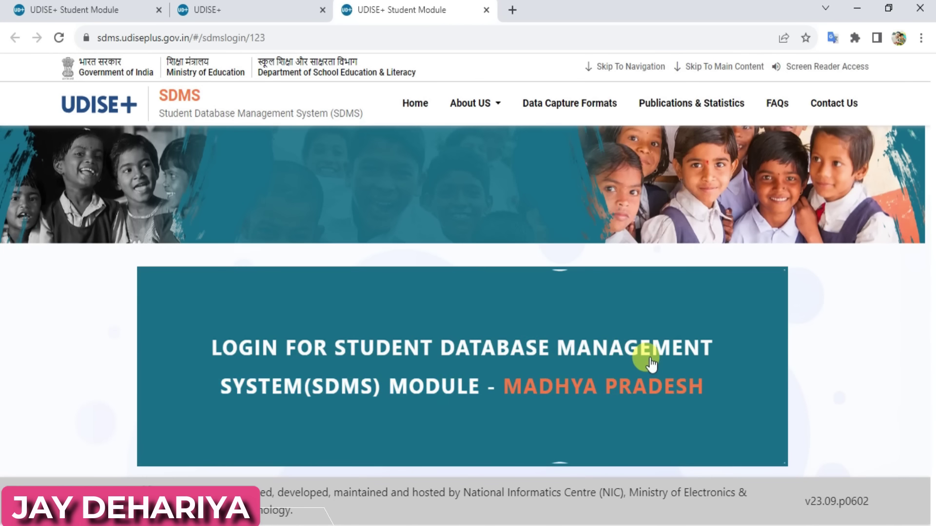
{"action": "left_click", "coordinate": [578, 385]}
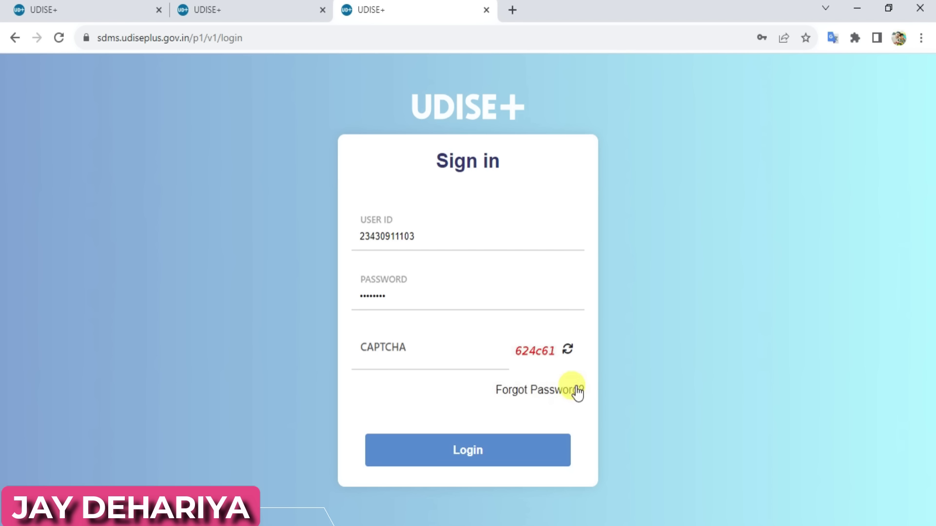
Step: Sign in to the school account with the captcha code and open the dashboard for academic year 2023-24
{"action": "left_click", "coordinate": [391, 357]}
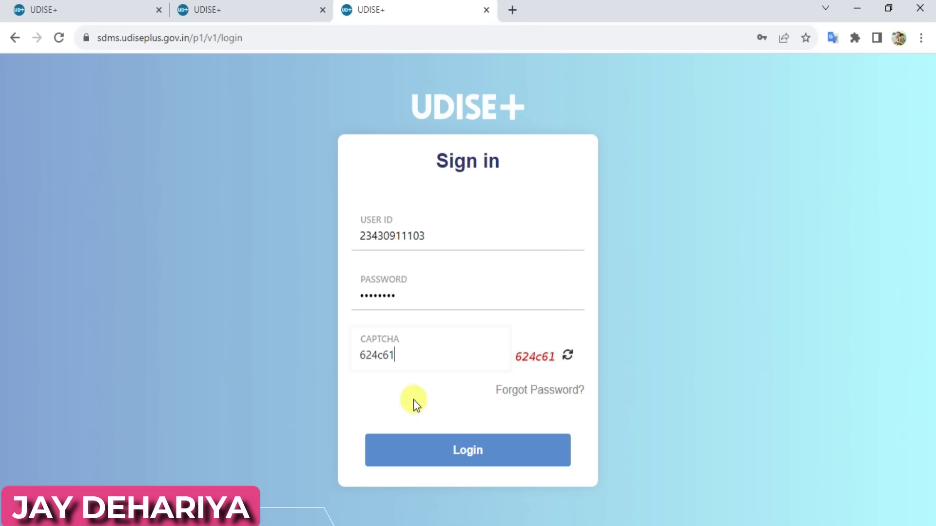
{"action": "left_click", "coordinate": [466, 451]}
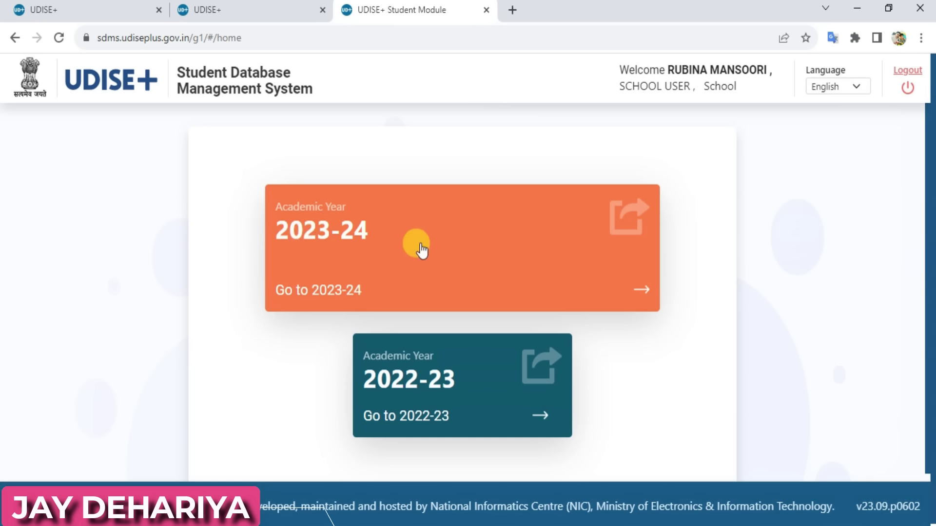
{"action": "left_click", "coordinate": [375, 236]}
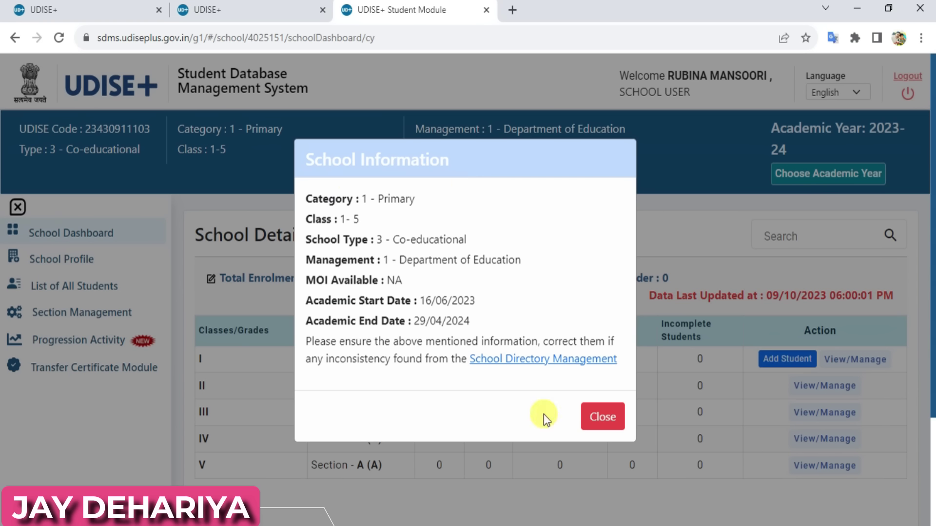
{"action": "left_click", "coordinate": [603, 424]}
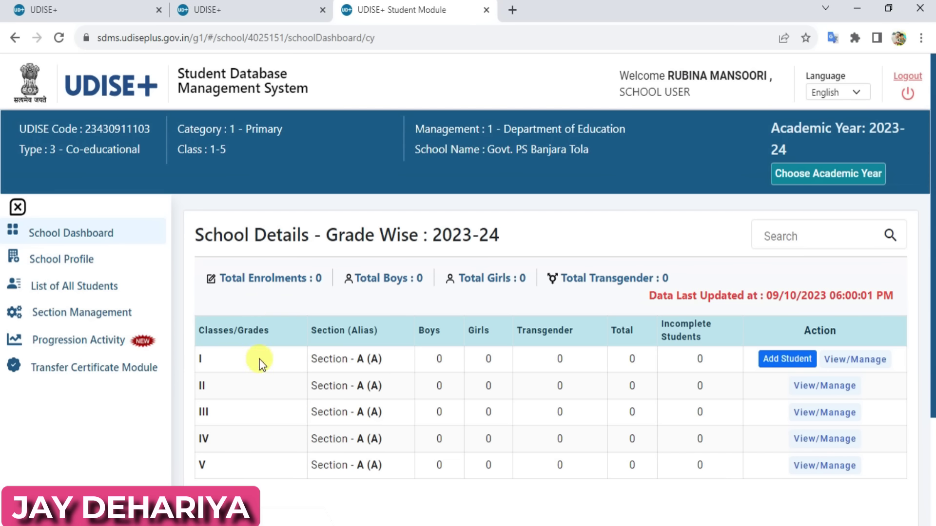
Step: Try to add a student to Class I, Section A
{"action": "left_click", "coordinate": [770, 367]}
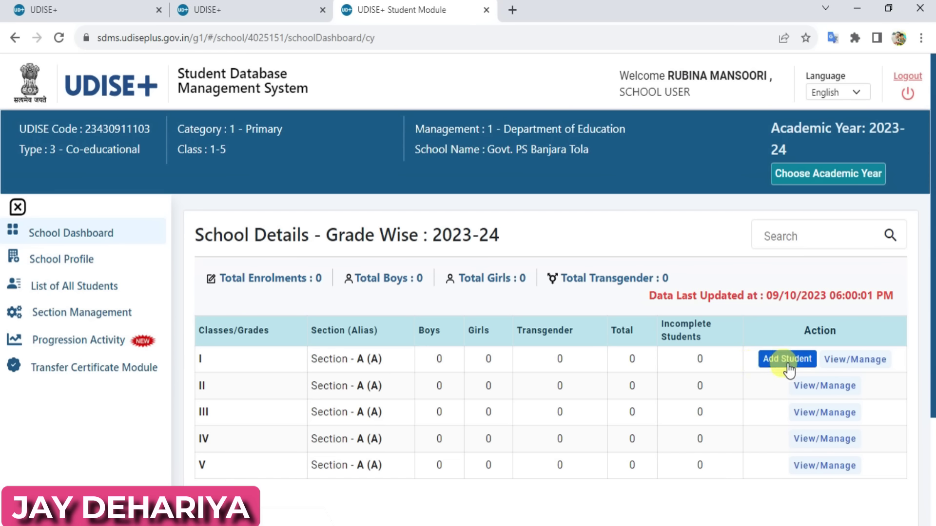
{"action": "left_click", "coordinate": [787, 367]}
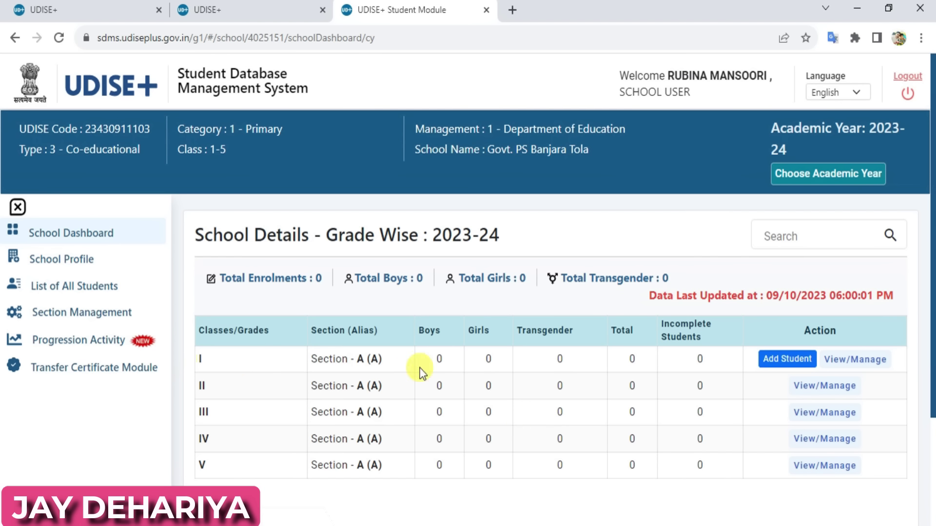
{"action": "left_click", "coordinate": [770, 359]}
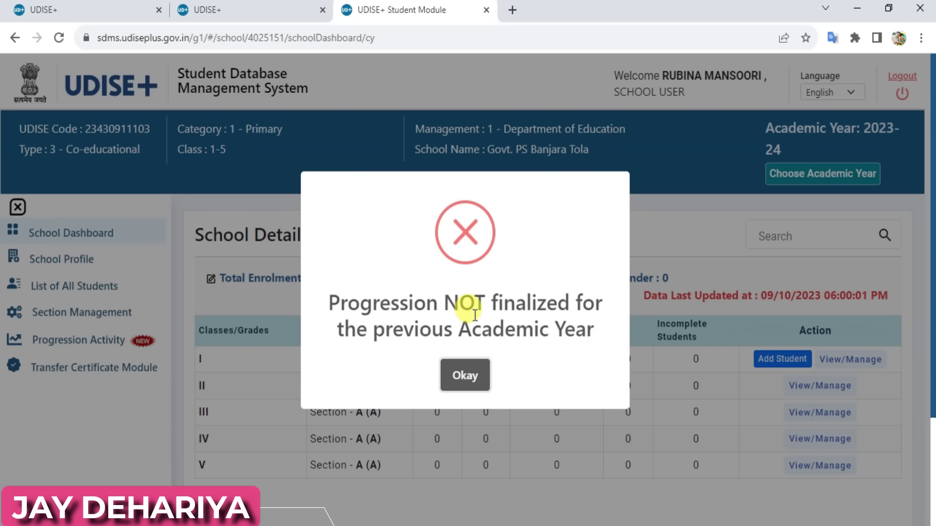
{"action": "left_click", "coordinate": [466, 375]}
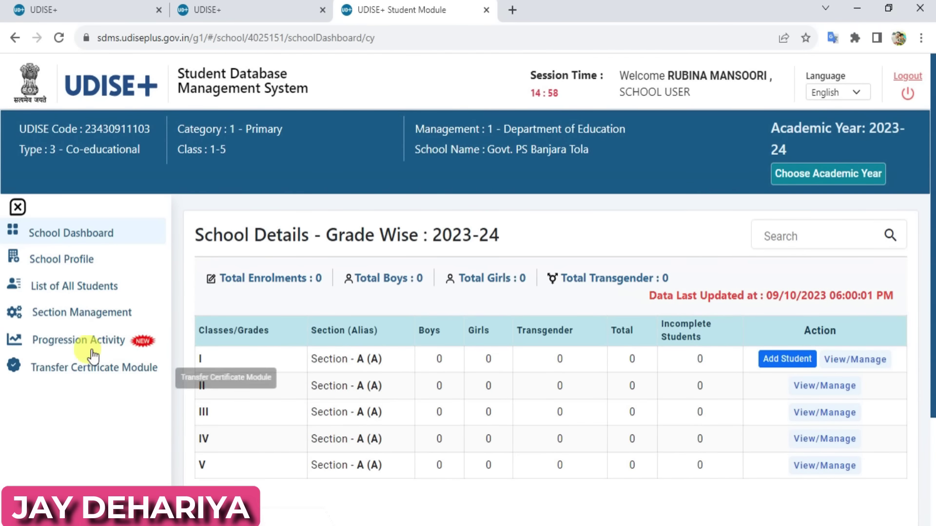
Step: Open the Progression Module and load the student promotion list for Class V, Section A
{"action": "left_click", "coordinate": [106, 341]}
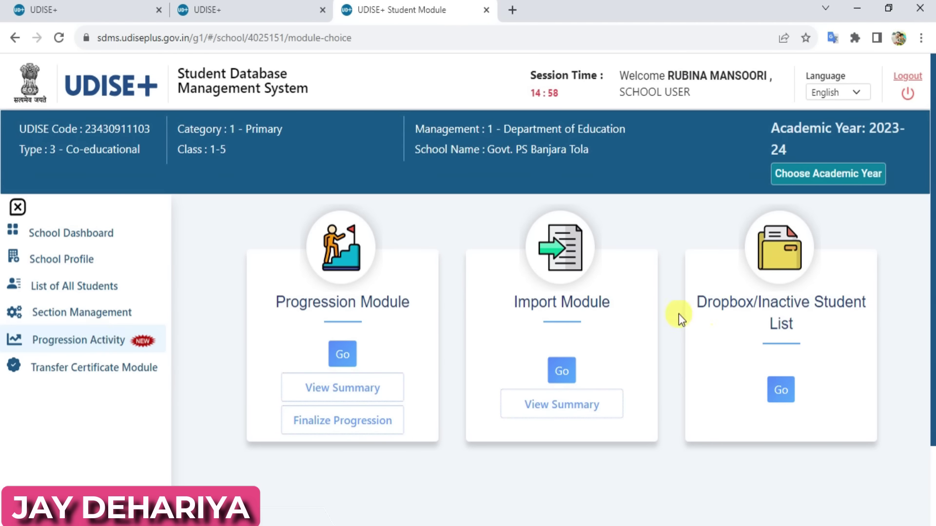
{"action": "left_click", "coordinate": [339, 359]}
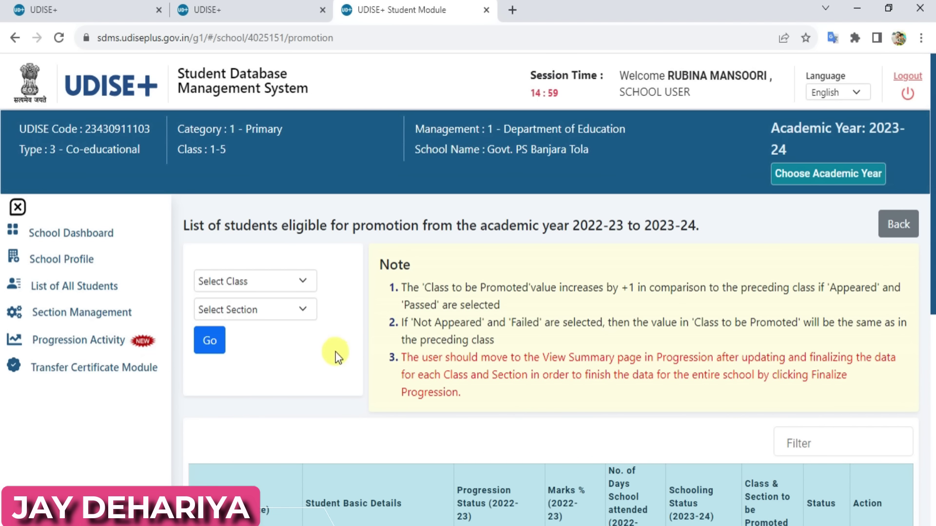
{"action": "left_click", "coordinate": [243, 278]}
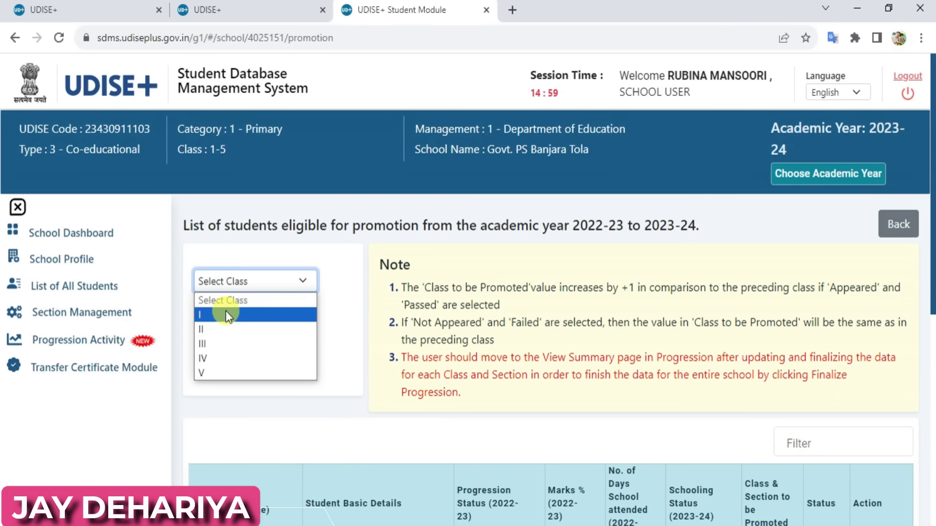
{"action": "left_click", "coordinate": [209, 374]}
{"action": "left_click", "coordinate": [258, 312]}
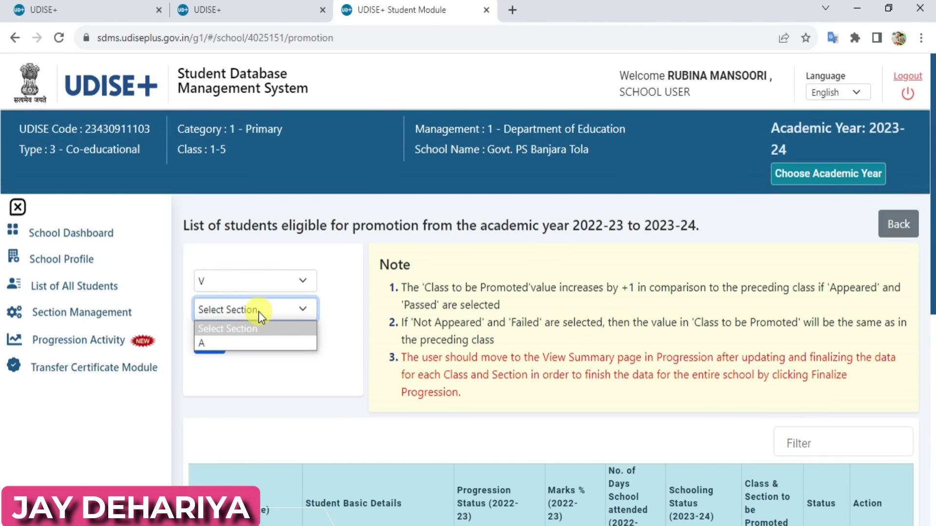
{"action": "left_click", "coordinate": [249, 344]}
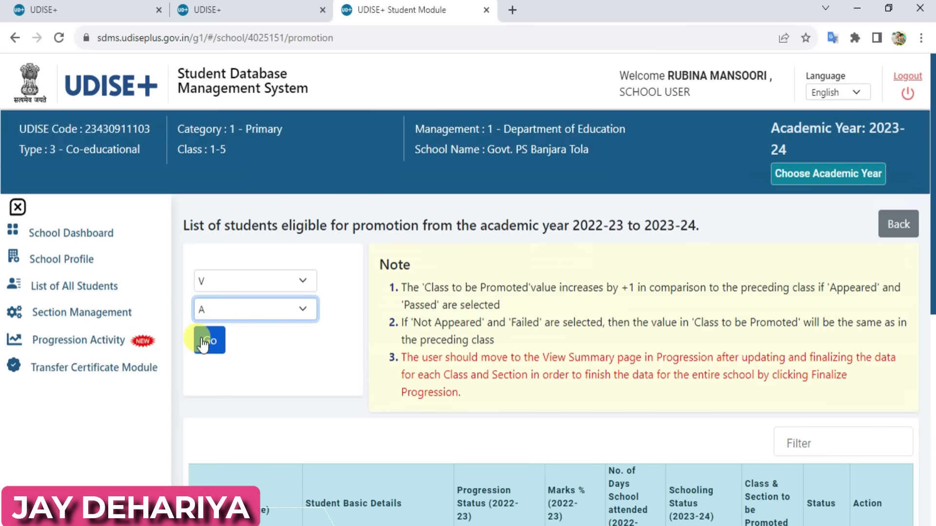
{"action": "left_click", "coordinate": [204, 343]}
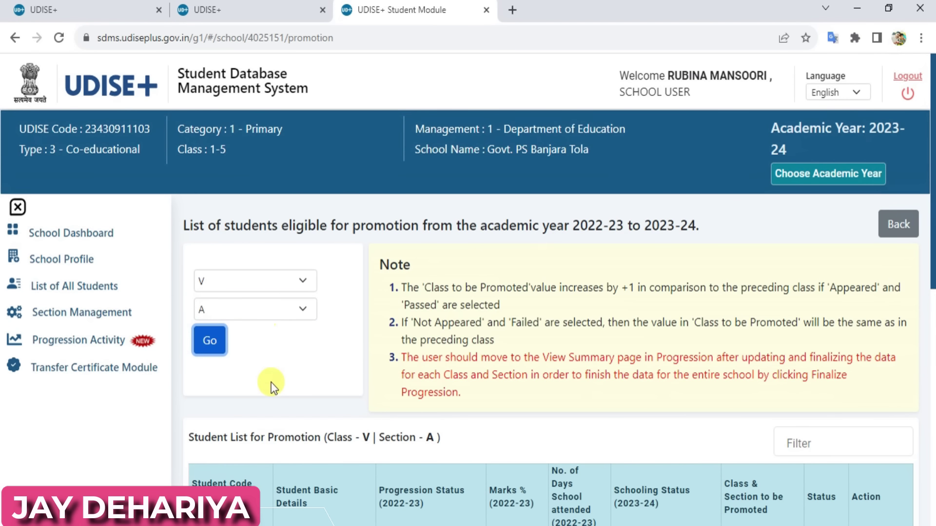
Step: Set the first student's progression status to Promoted, with marks of 74% and 186 days attended
{"action": "scroll", "coordinate": [932, 175], "scroll_direction": "down", "scroll_amount": 1}
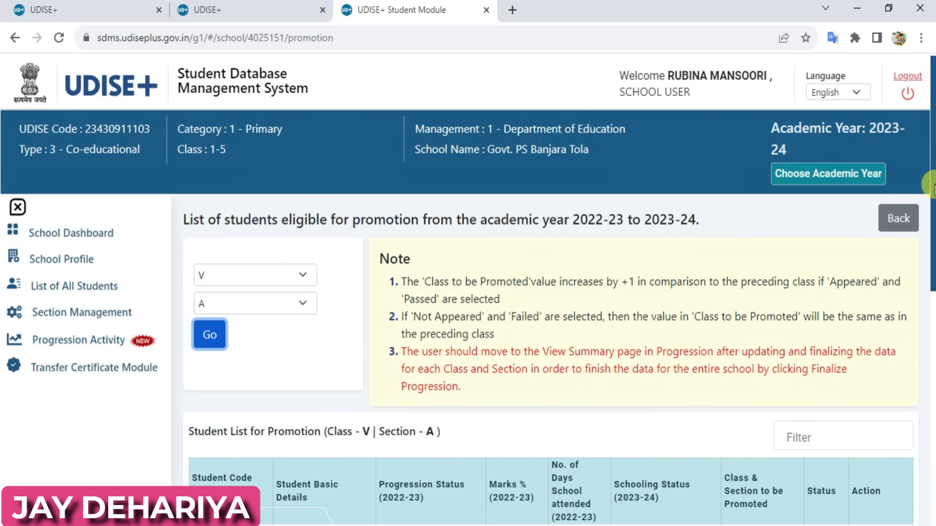
{"action": "left_click_drag", "start_coordinate": [932, 187], "coordinate": [931, 351]}
{"action": "left_click", "coordinate": [451, 276]}
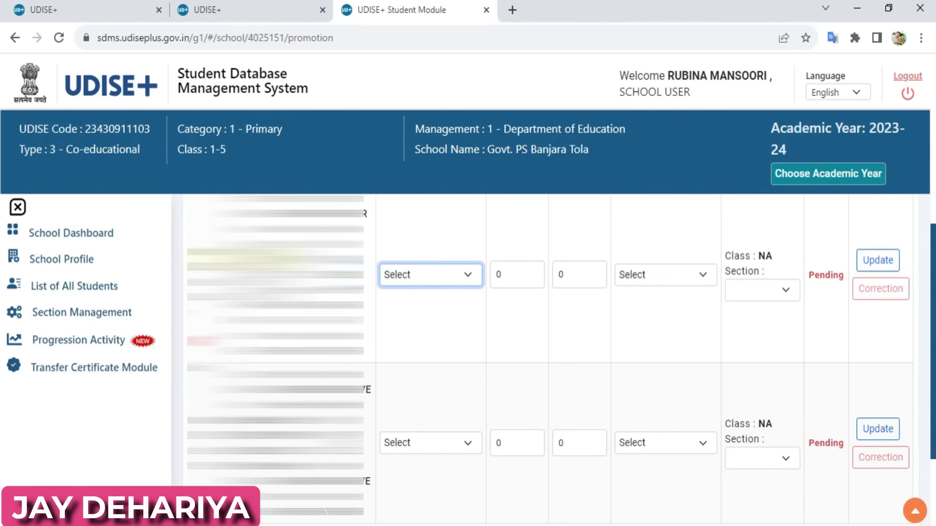
{"action": "left_click", "coordinate": [449, 274]}
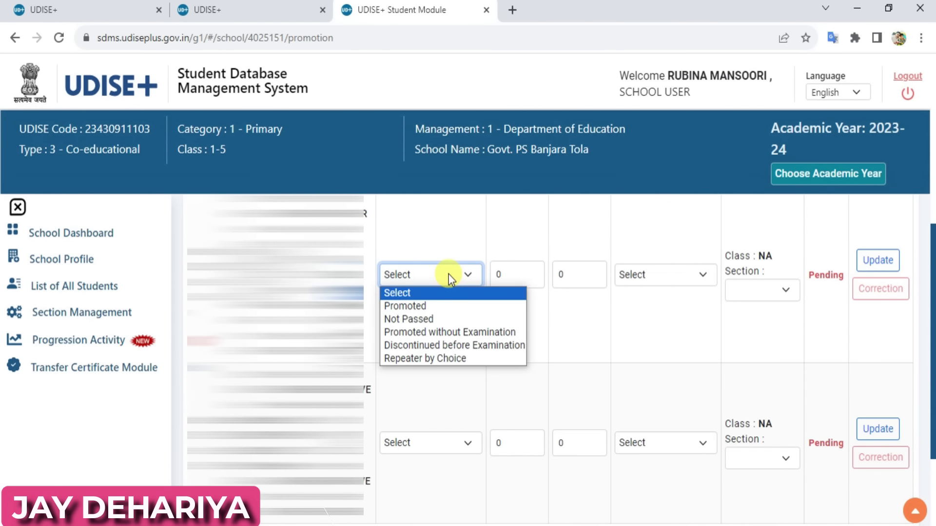
{"action": "left_click", "coordinate": [437, 307]}
{"action": "left_click", "coordinate": [527, 275]}
{"action": "key", "text": "BackSpace"}
{"action": "type", "text": "74"}
{"action": "left_click", "coordinate": [580, 275]}
{"action": "type", "text": "186"}
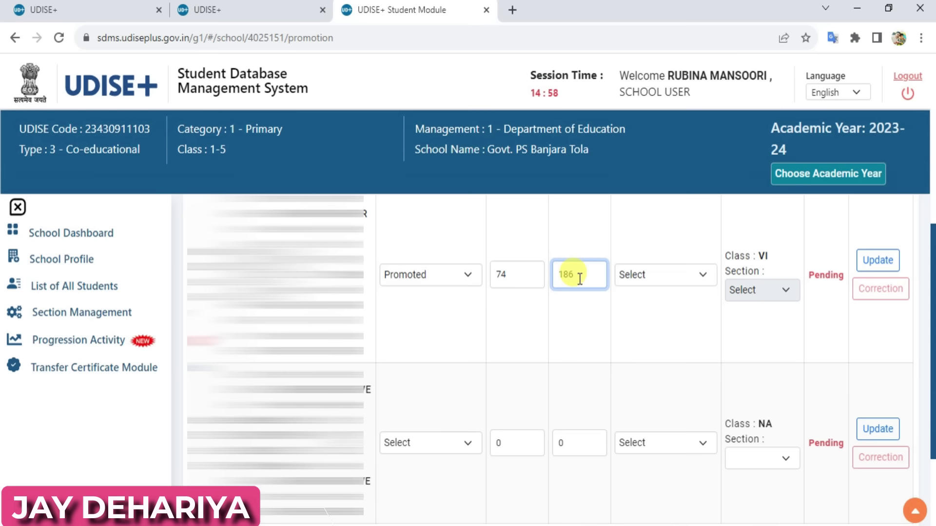
Step: Set the first student's schooling status to Left School with TC/without TC and save the record
{"action": "left_click", "coordinate": [662, 276]}
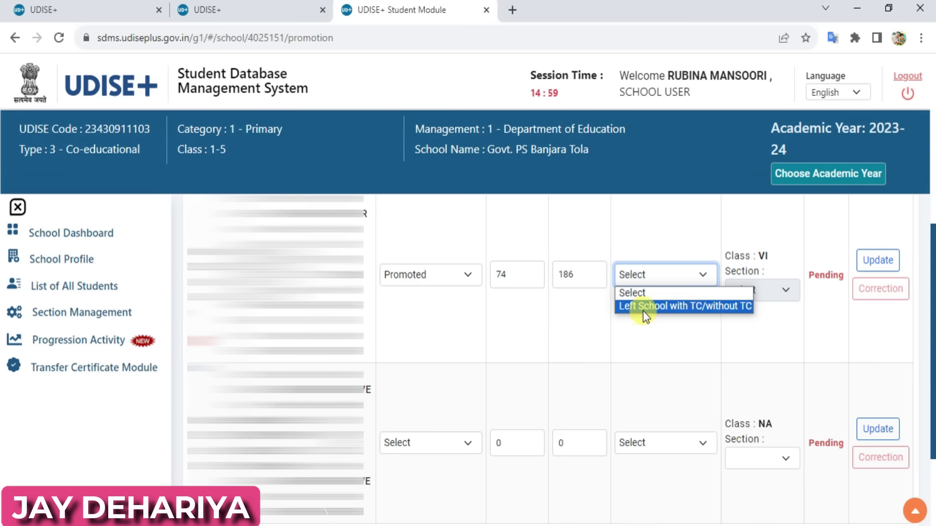
{"action": "left_click", "coordinate": [686, 306]}
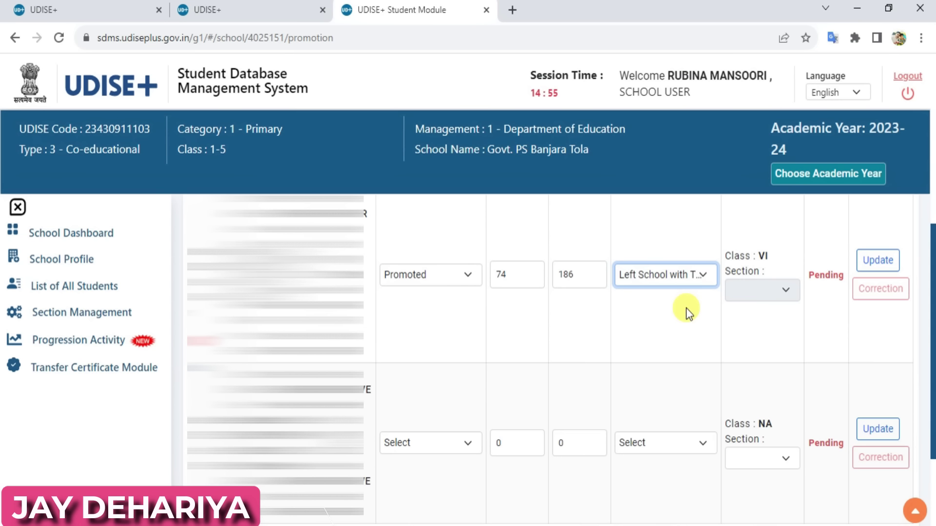
{"action": "left_click", "coordinate": [874, 268]}
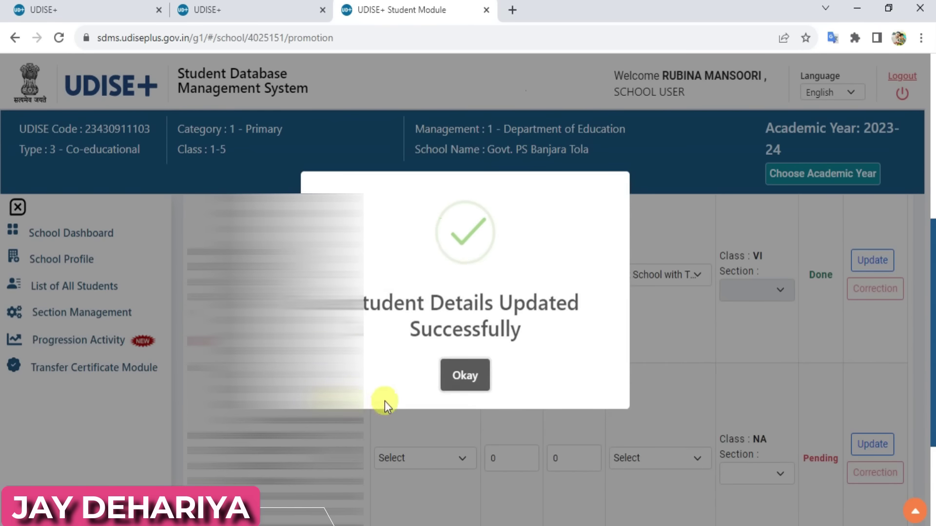
{"action": "left_click", "coordinate": [464, 378]}
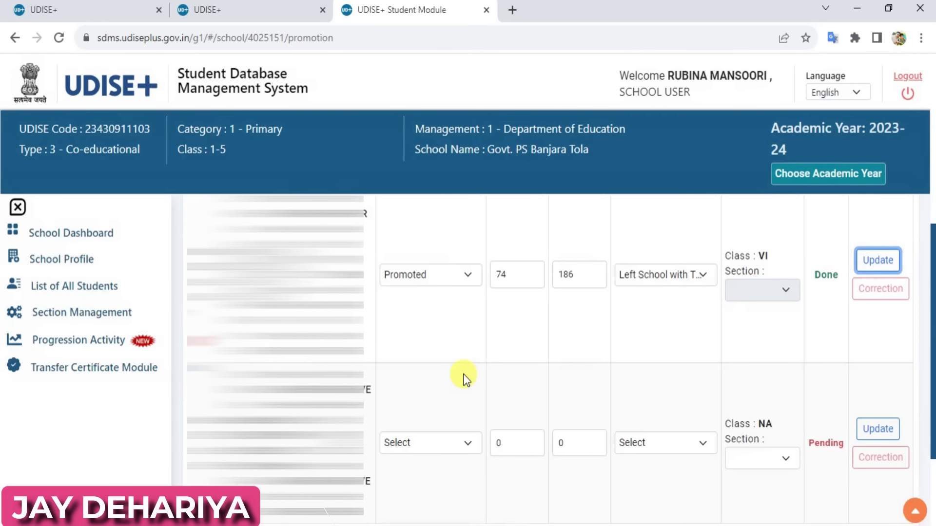
Step: Update the second student as Promoted, with marks of 63%, 174 days attended and Left School with TC/without TC
{"action": "left_click", "coordinate": [430, 445]}
{"action": "left_click", "coordinate": [424, 374]}
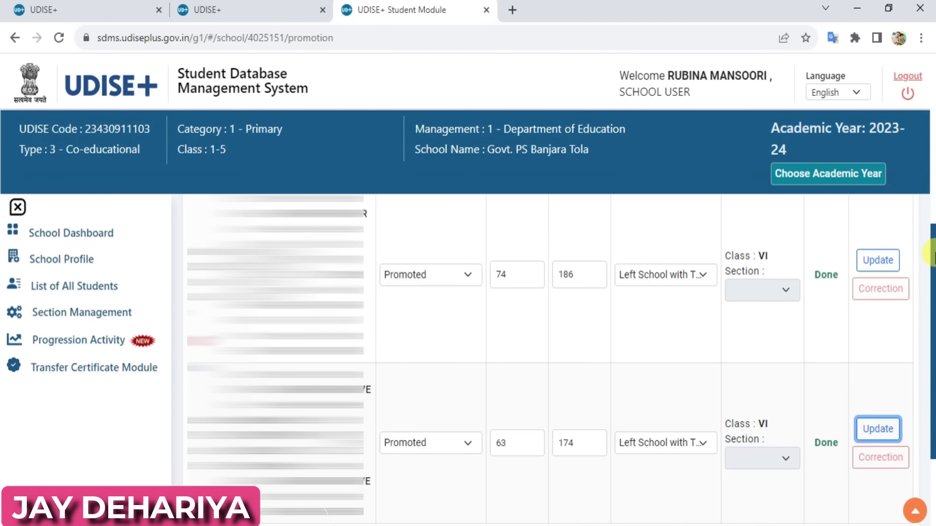
Step: Finalize the promotion data for Class V, Section A, and acknowledge the completion
{"action": "scroll", "coordinate": [932, 251], "scroll_direction": "down", "scroll_amount": 3}
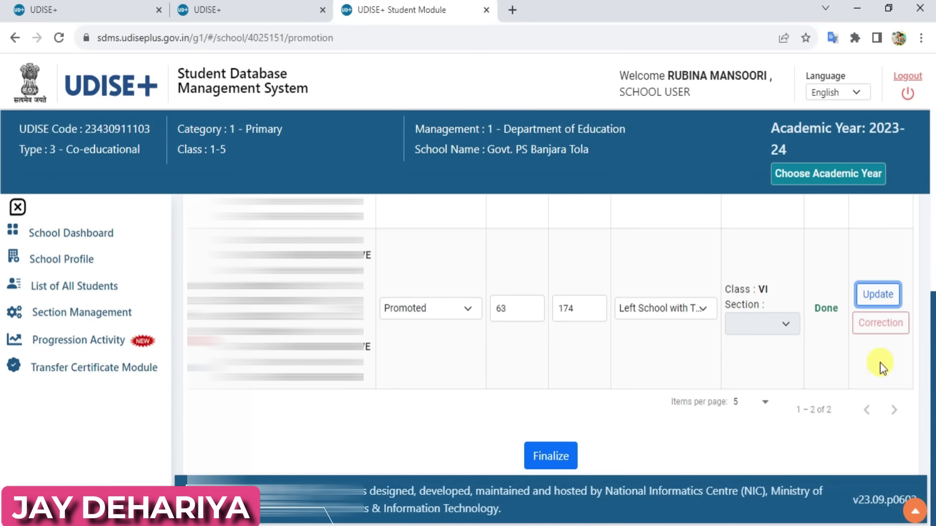
{"action": "left_click", "coordinate": [550, 458]}
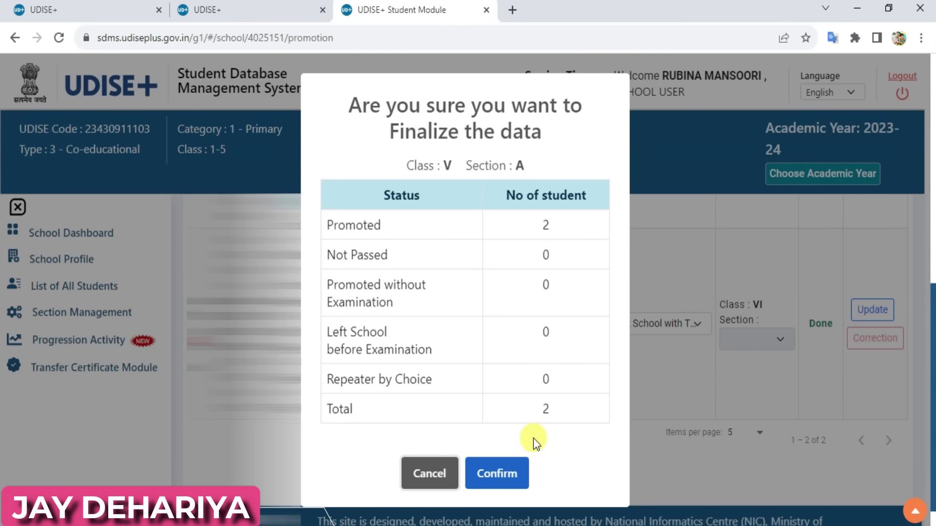
{"action": "left_click", "coordinate": [480, 472]}
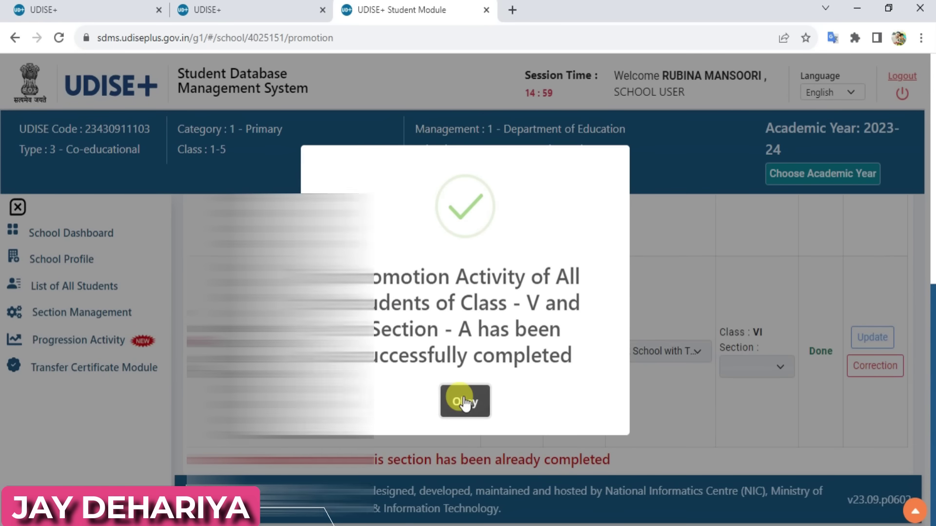
{"action": "left_click", "coordinate": [464, 398]}
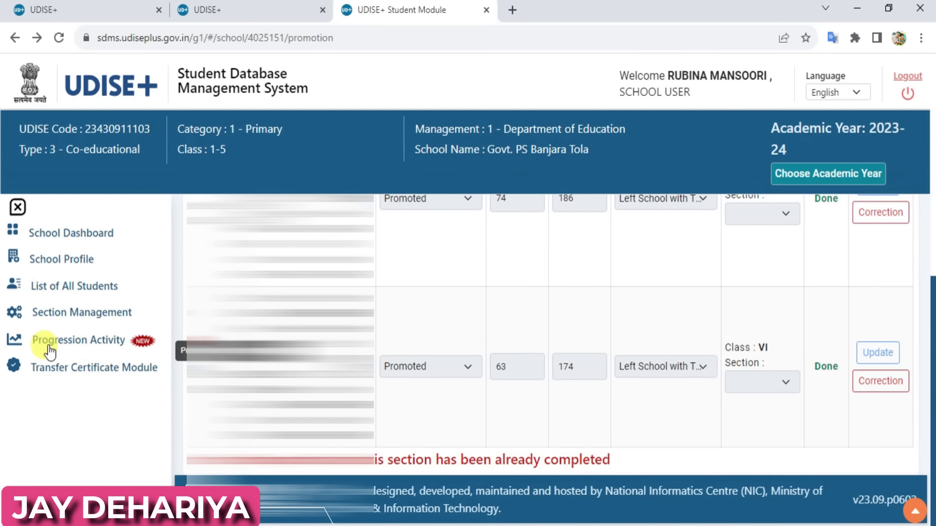
Step: Finalize the school's progression by accepting the declaration of error-free data and submitting it
{"action": "left_click", "coordinate": [71, 341]}
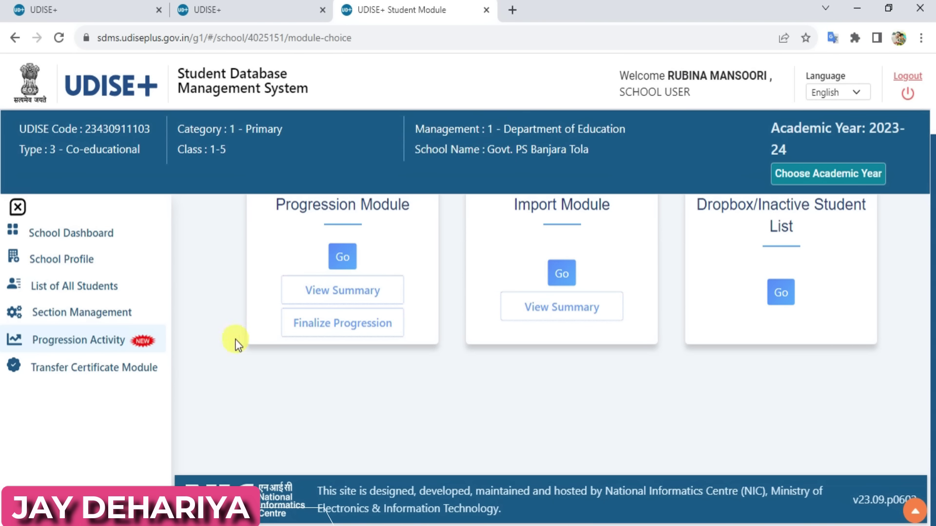
{"action": "left_click", "coordinate": [341, 335]}
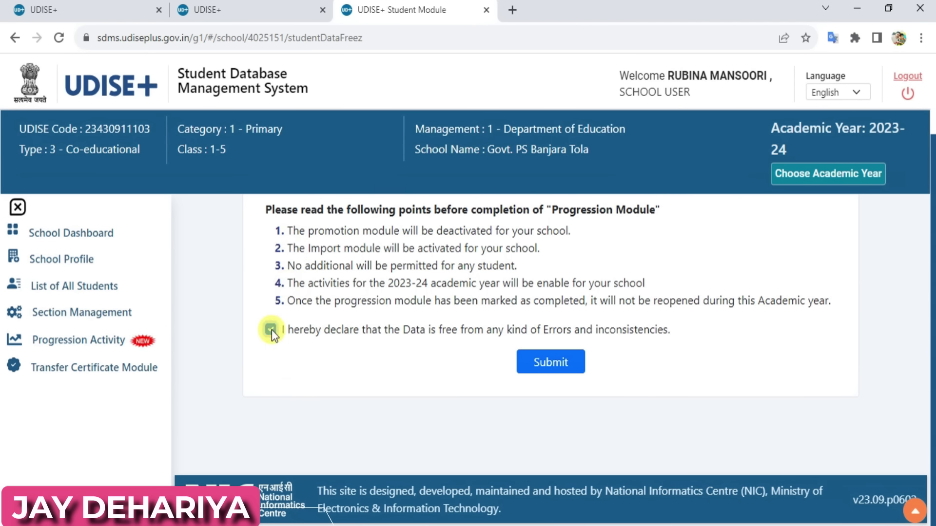
{"action": "left_click", "coordinate": [555, 363]}
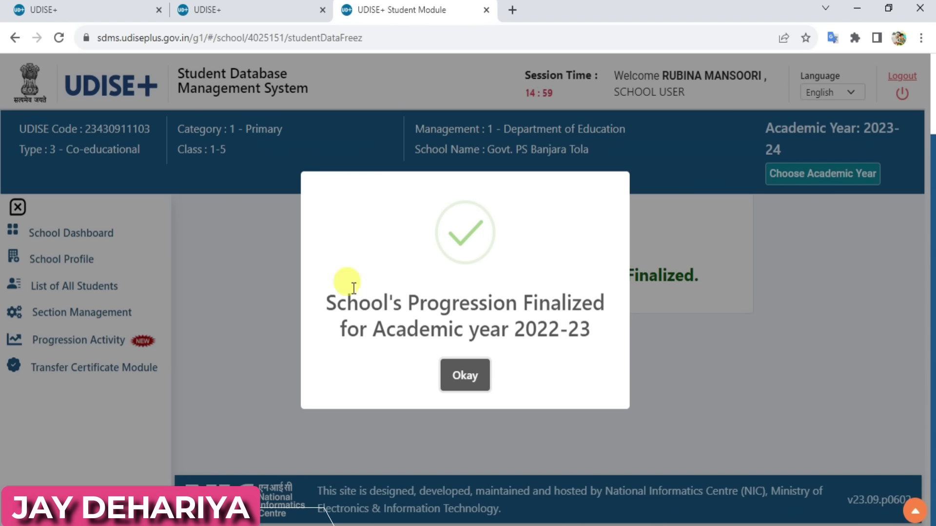
{"action": "left_click", "coordinate": [477, 378]}
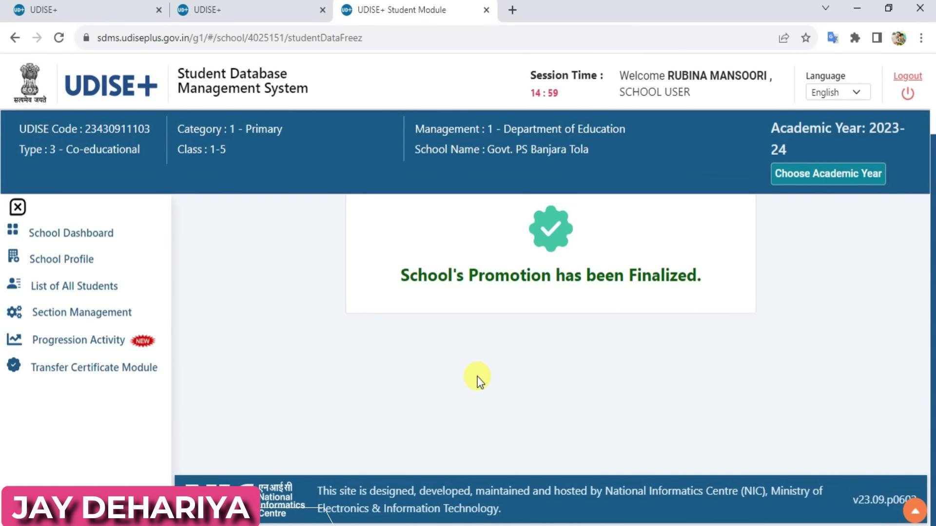
Step: Open the Add Student form for Class I, Section A, and examine its general profile and additional details fields
{"action": "left_click", "coordinate": [74, 230]}
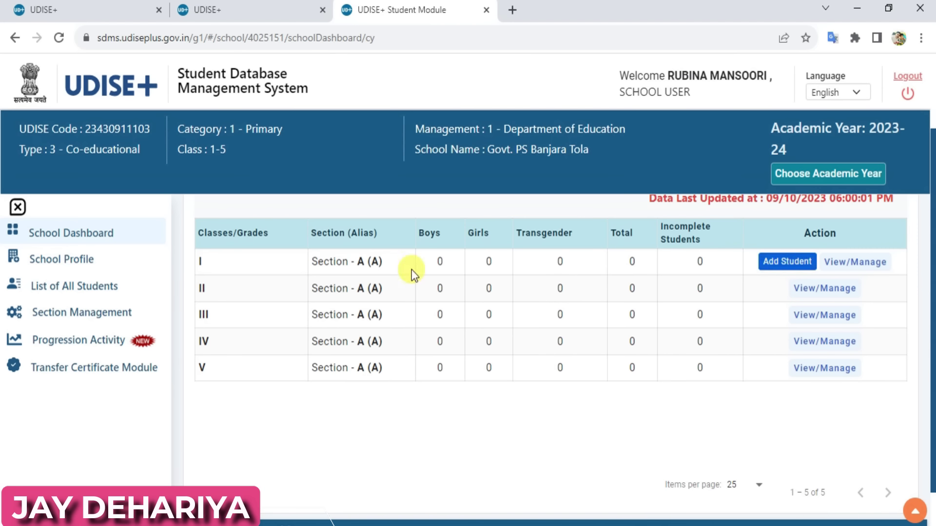
{"action": "scroll", "coordinate": [779, 273], "scroll_direction": "up", "scroll_amount": 2}
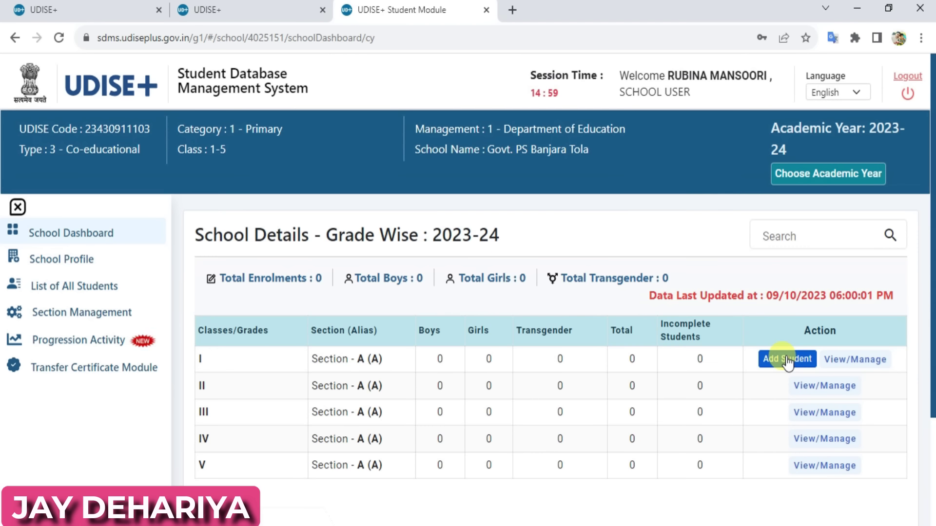
{"action": "left_click", "coordinate": [786, 360]}
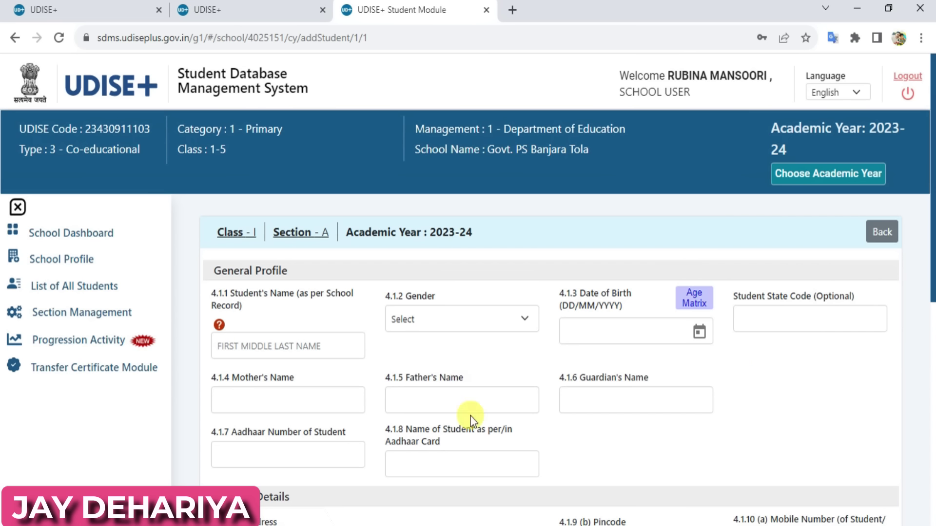
{"action": "left_click_drag", "start_coordinate": [932, 147], "coordinate": [915, 413]}
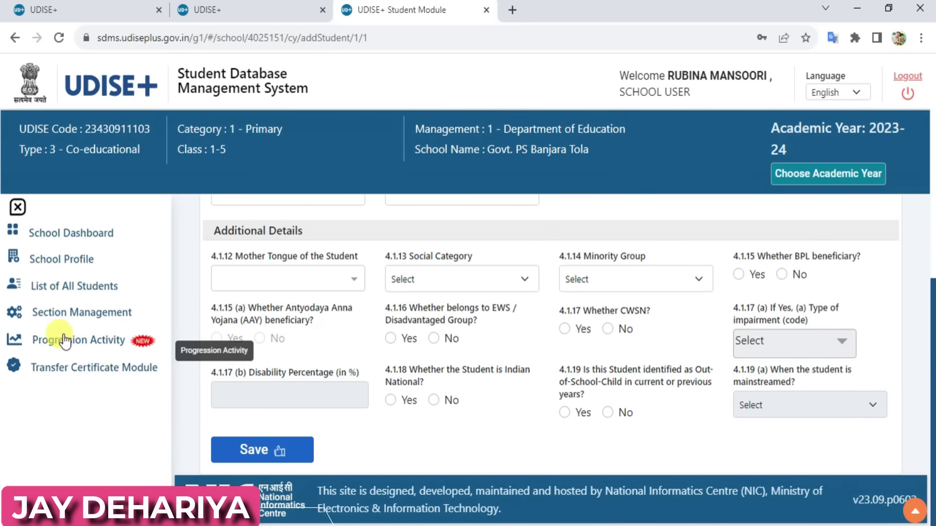
Step: Open the Import Module and examine its student search by national code and date of birth
{"action": "left_click", "coordinate": [89, 345]}
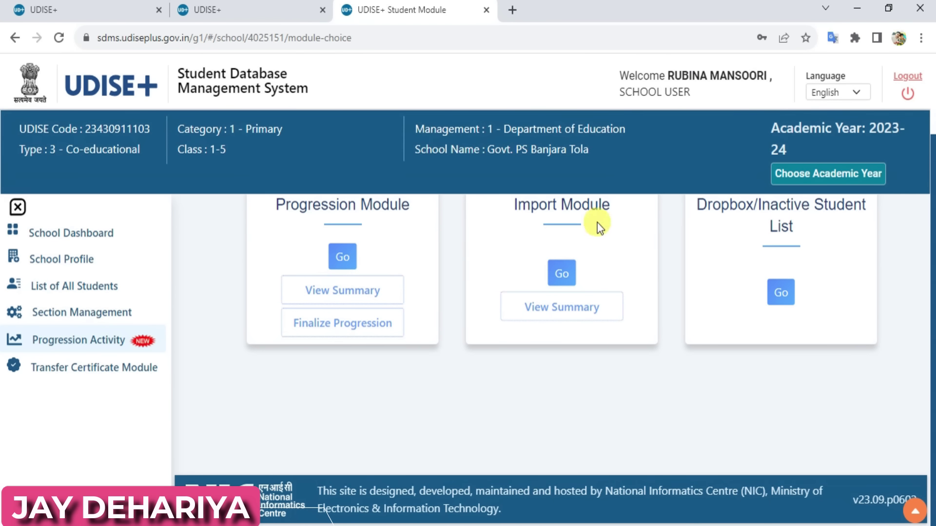
{"action": "left_click", "coordinate": [565, 276]}
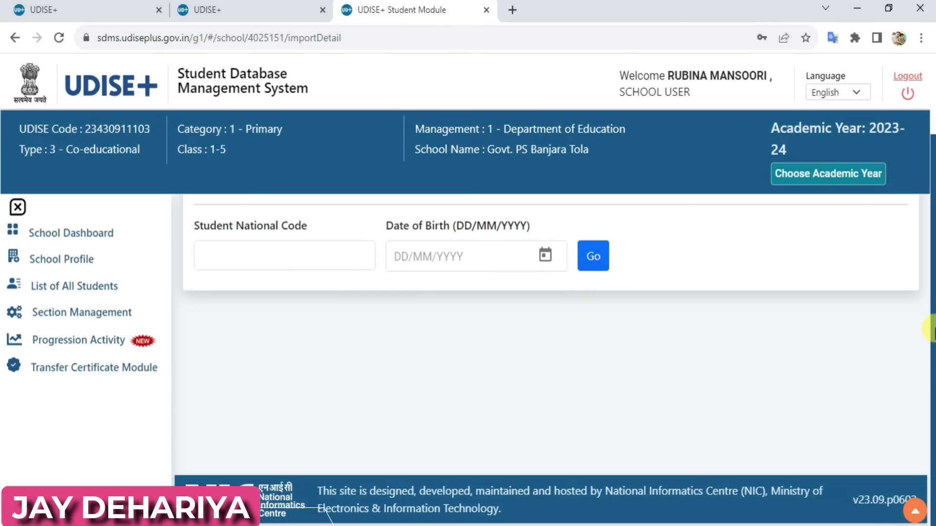
{"action": "left_click_drag", "start_coordinate": [931, 312], "coordinate": [927, 211]}
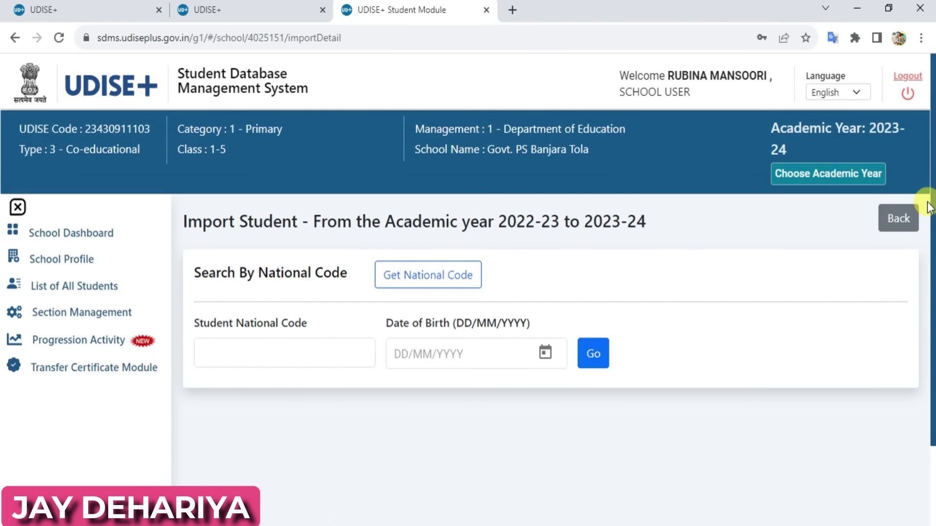
{"action": "left_click", "coordinate": [238, 351]}
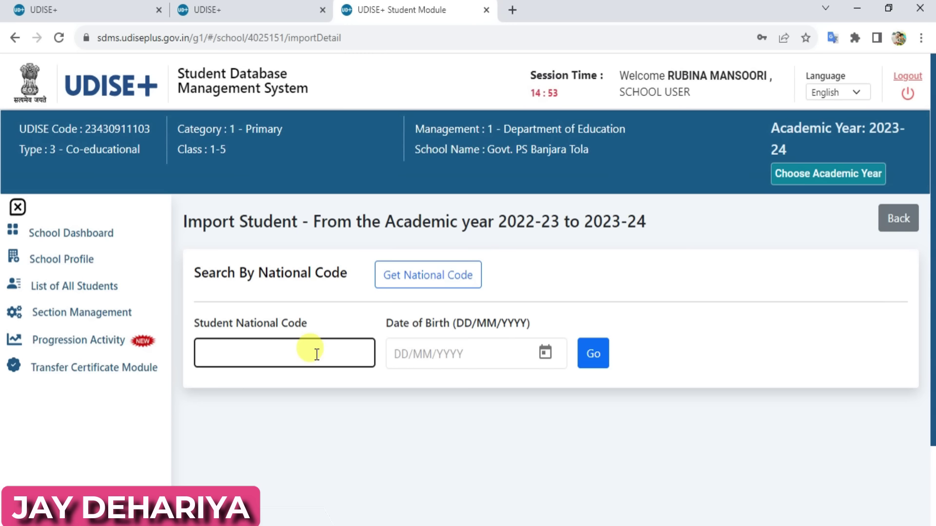
Step: Open the Get National Code lookup, examine its Aadhaar number and year of birth fields, and close it
{"action": "left_click", "coordinate": [441, 277]}
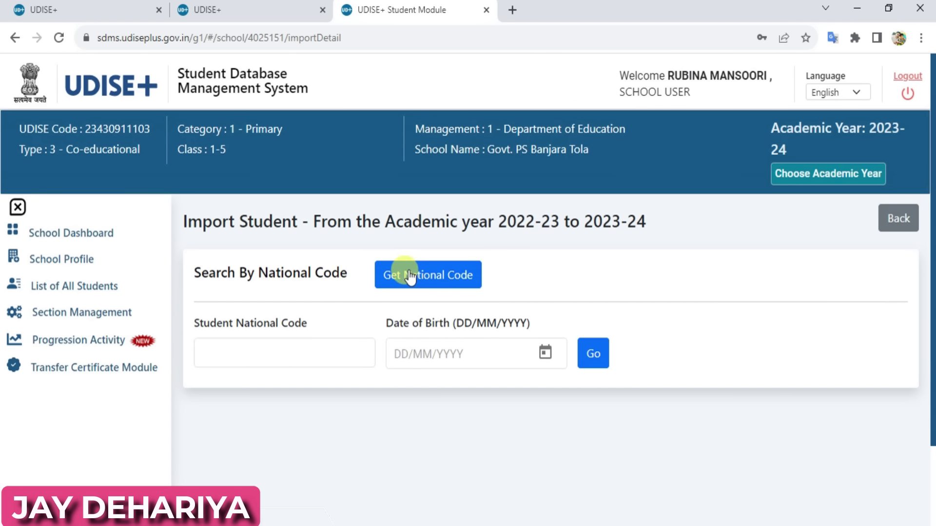
{"action": "left_click", "coordinate": [393, 275]}
{"action": "left_click", "coordinate": [439, 238]}
{"action": "left_click", "coordinate": [382, 267]}
{"action": "left_click", "coordinate": [382, 286]}
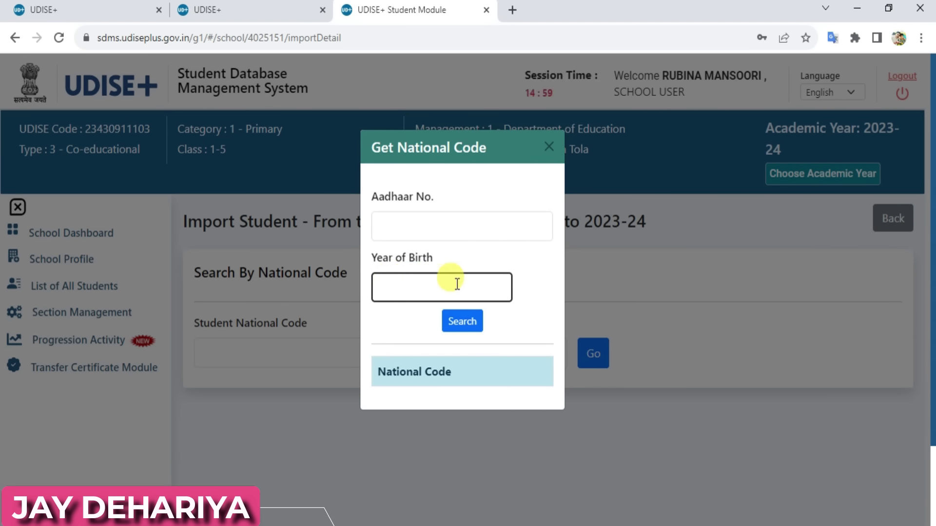
{"action": "left_click", "coordinate": [463, 321]}
{"action": "left_click", "coordinate": [464, 321]}
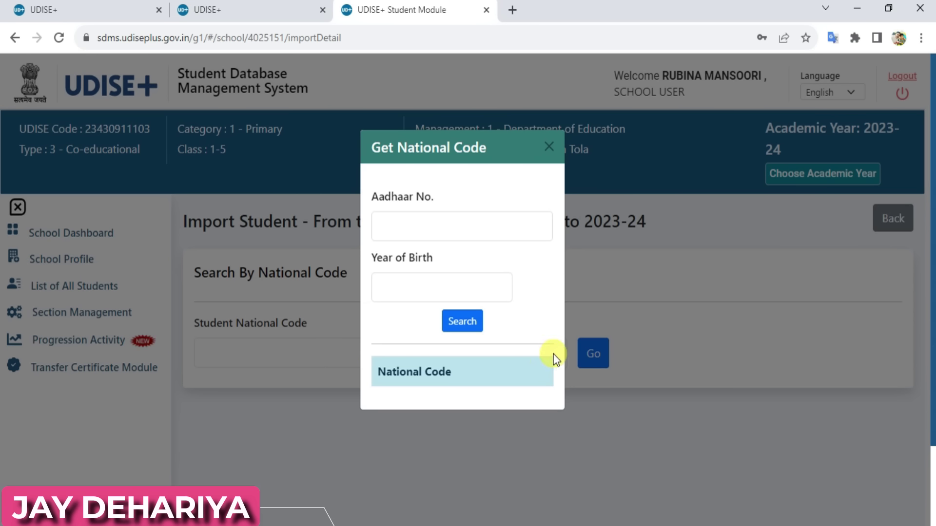
{"action": "left_click", "coordinate": [453, 226]}
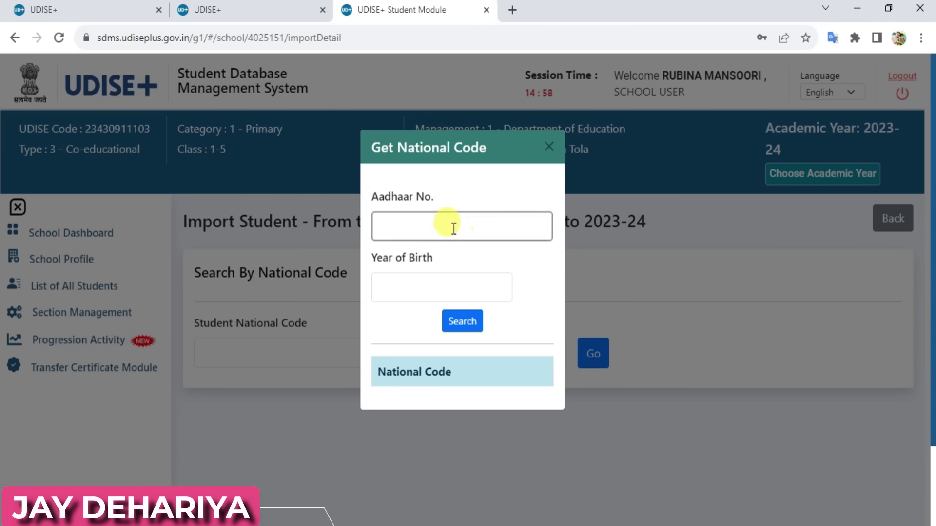
{"action": "left_click", "coordinate": [453, 323]}
{"action": "left_click", "coordinate": [411, 220]}
{"action": "left_click", "coordinate": [438, 269]}
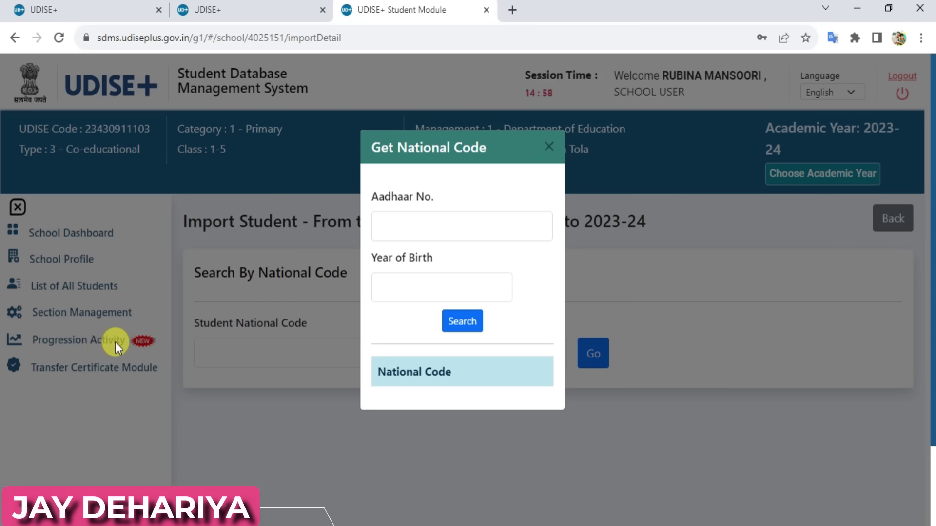
{"action": "left_click", "coordinate": [417, 258]}
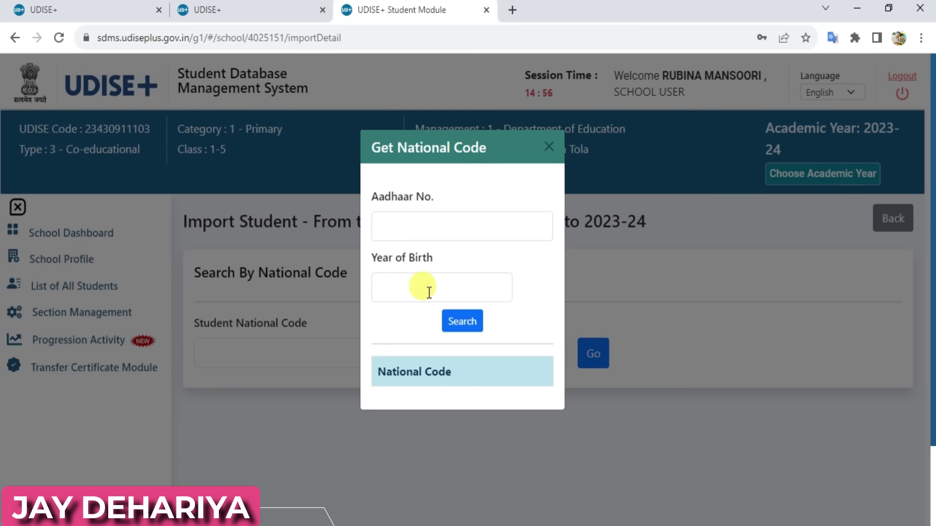
{"action": "left_click", "coordinate": [547, 144]}
{"action": "left_click", "coordinate": [314, 350]}
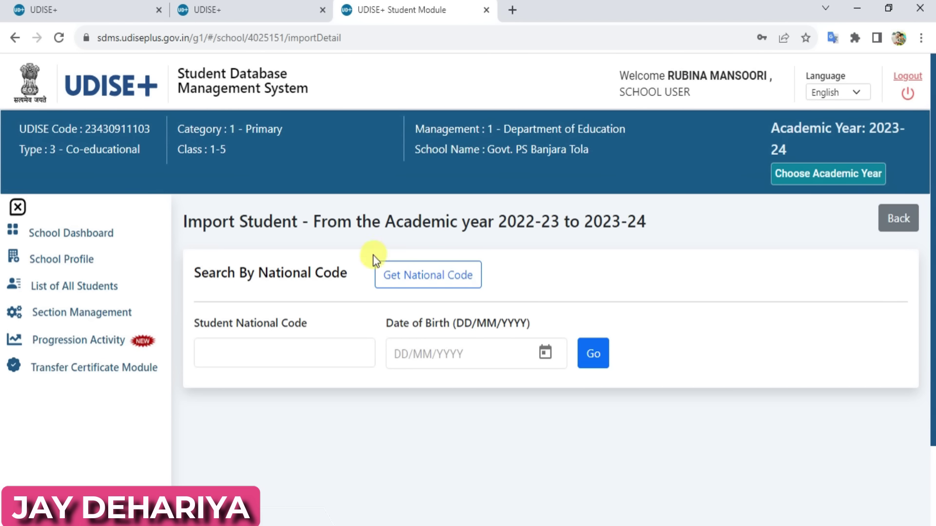
{"action": "left_click", "coordinate": [71, 347]}
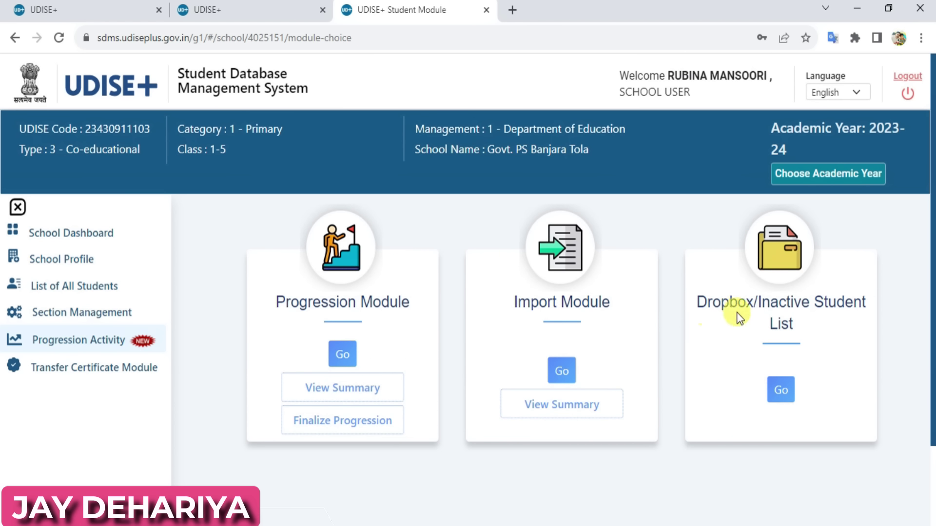
{"action": "left_click", "coordinate": [790, 390]}
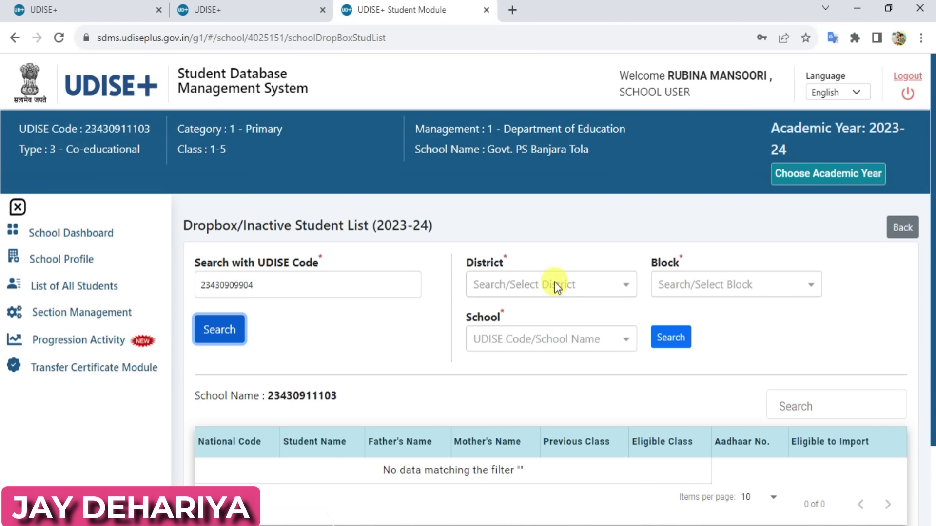
{"action": "left_click", "coordinate": [554, 283]}
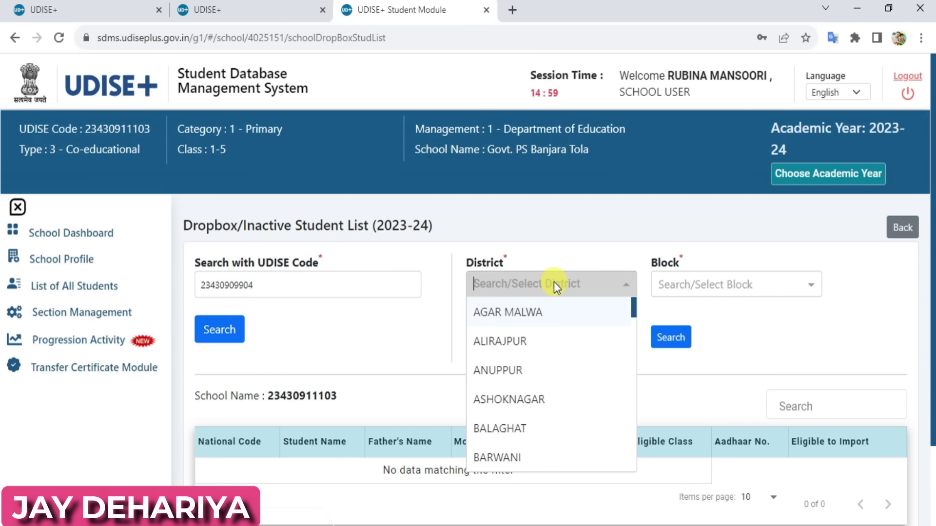
{"action": "left_click", "coordinate": [747, 349]}
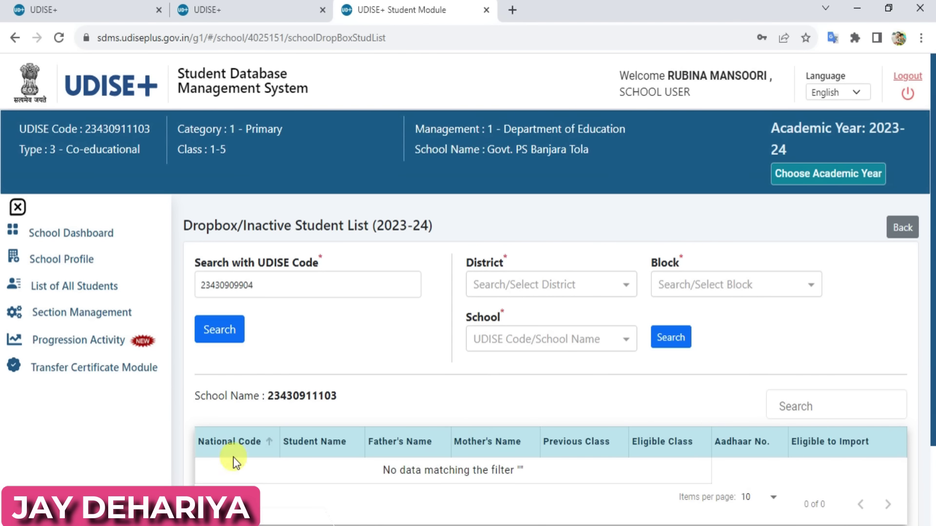
Step: Revisit the Import Module's national code search and return to the grade-wise School Dashboard
{"action": "left_click", "coordinate": [92, 344]}
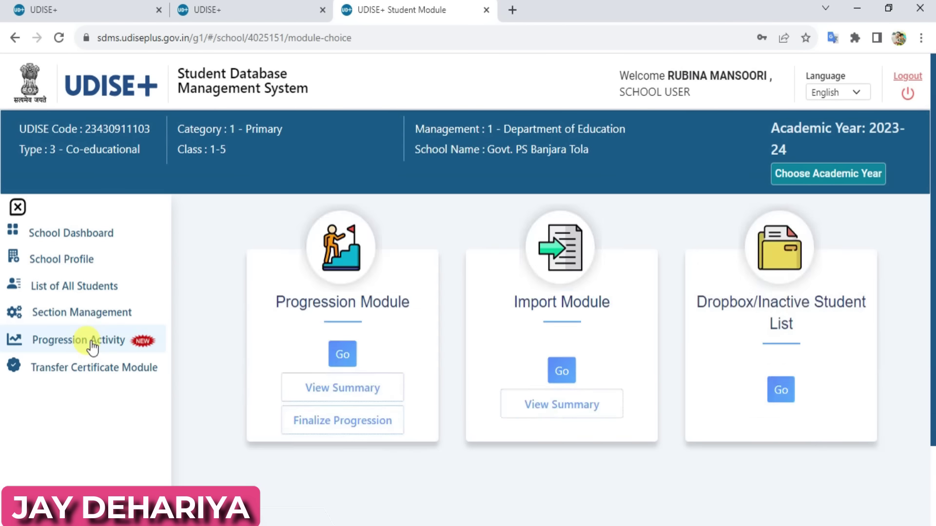
{"action": "left_click", "coordinate": [568, 373]}
{"action": "left_click", "coordinate": [249, 358]}
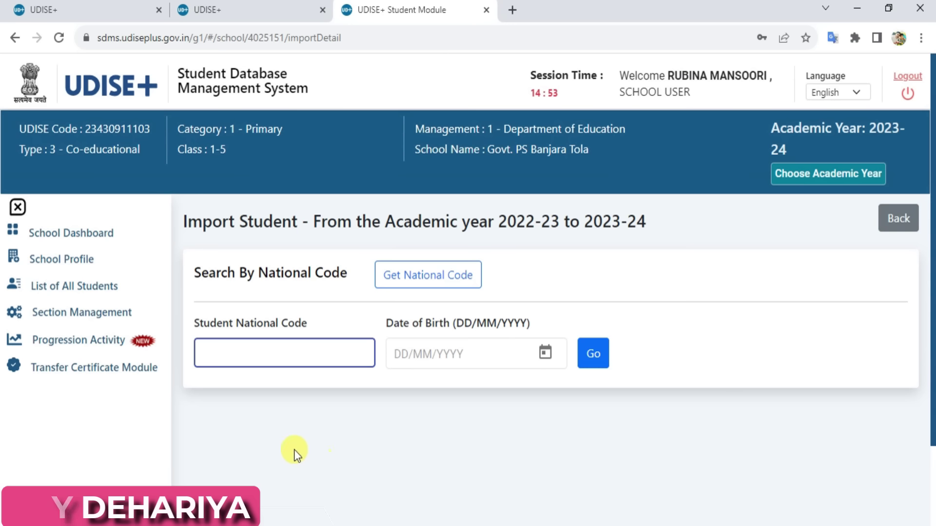
{"action": "left_click", "coordinate": [75, 341]}
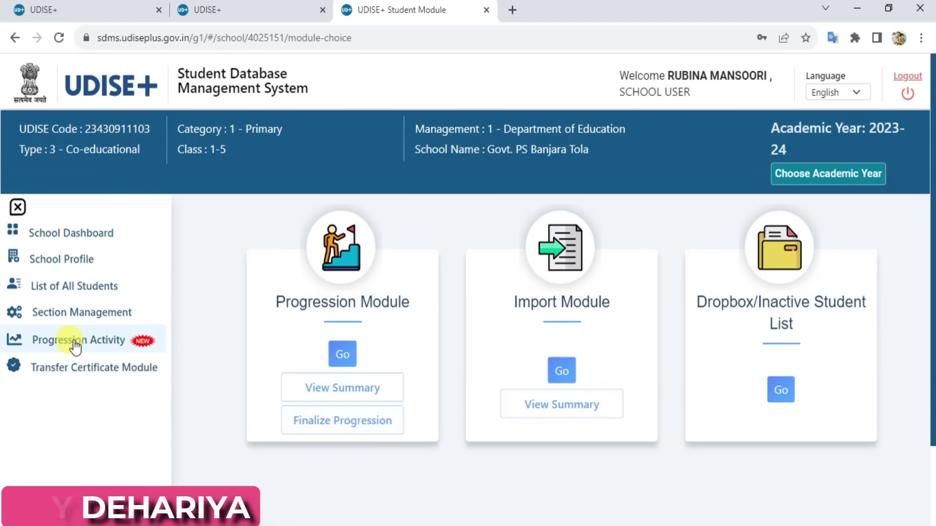
{"action": "left_click", "coordinate": [58, 236]}
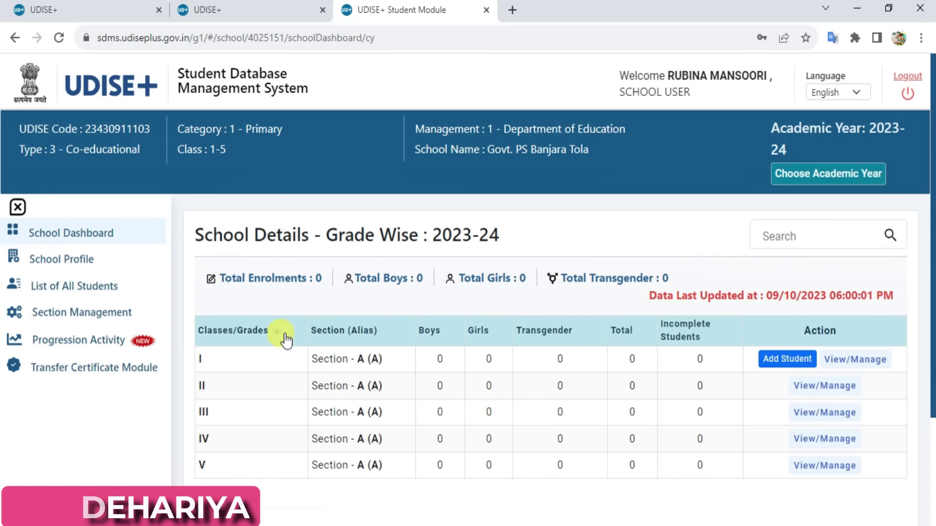
Step: Review the Import Module's national code and date of birth search form and open the Dropbox/Inactive Student List
{"action": "left_click", "coordinate": [82, 342]}
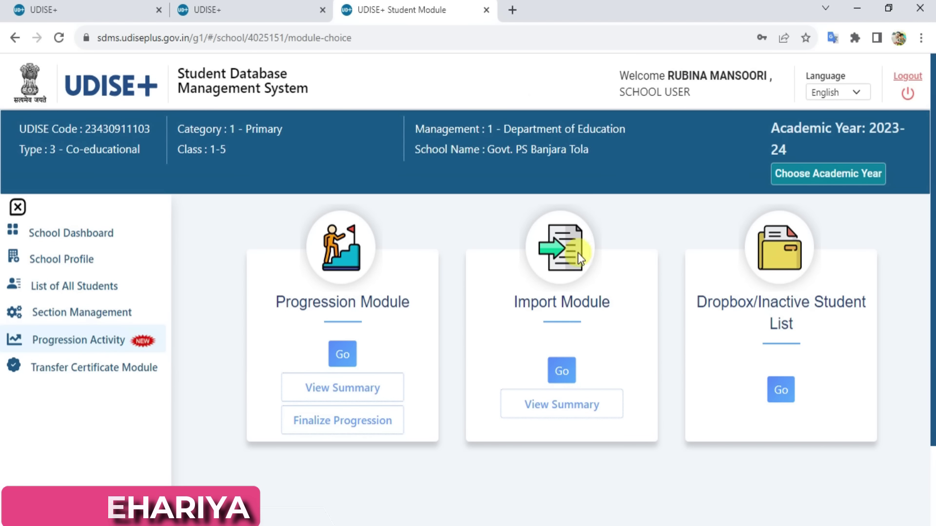
{"action": "left_click", "coordinate": [565, 374]}
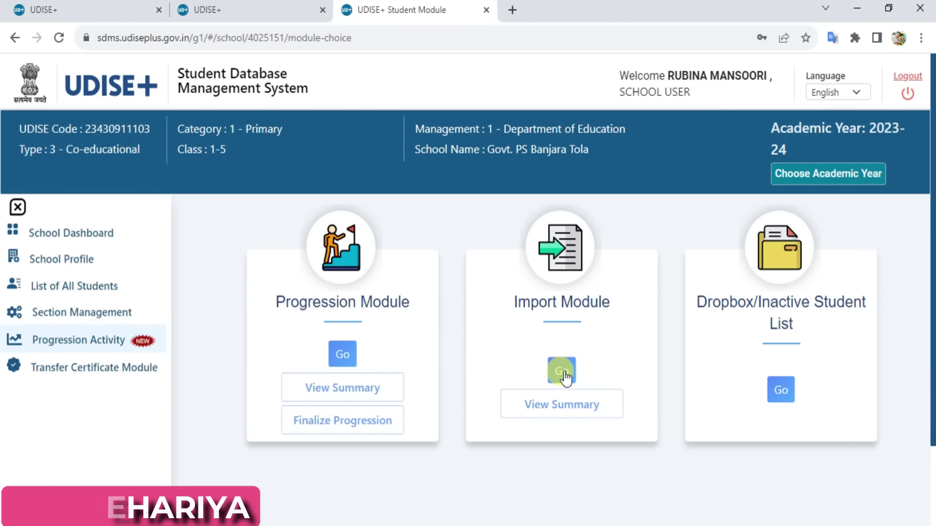
{"action": "left_click", "coordinate": [227, 352]}
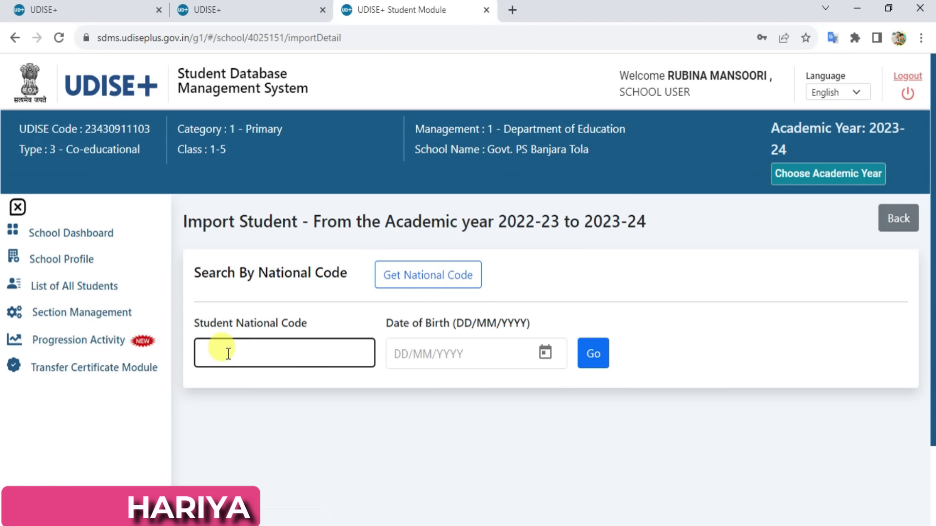
{"action": "left_click", "coordinate": [424, 353]}
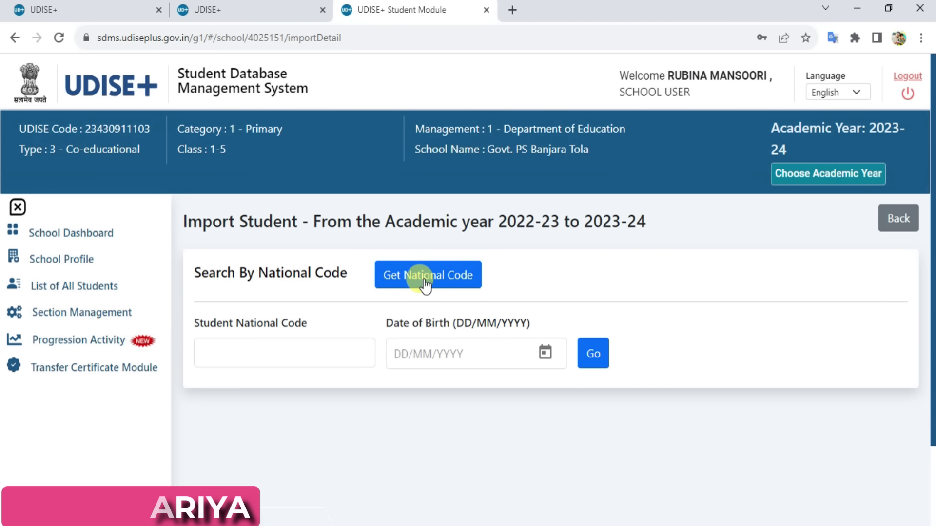
{"action": "left_click", "coordinate": [100, 344]}
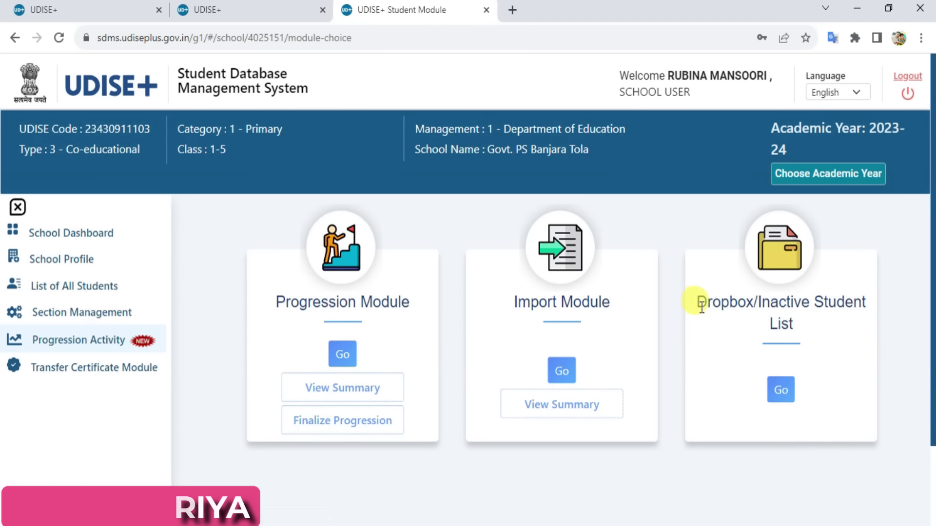
{"action": "left_click", "coordinate": [781, 390]}
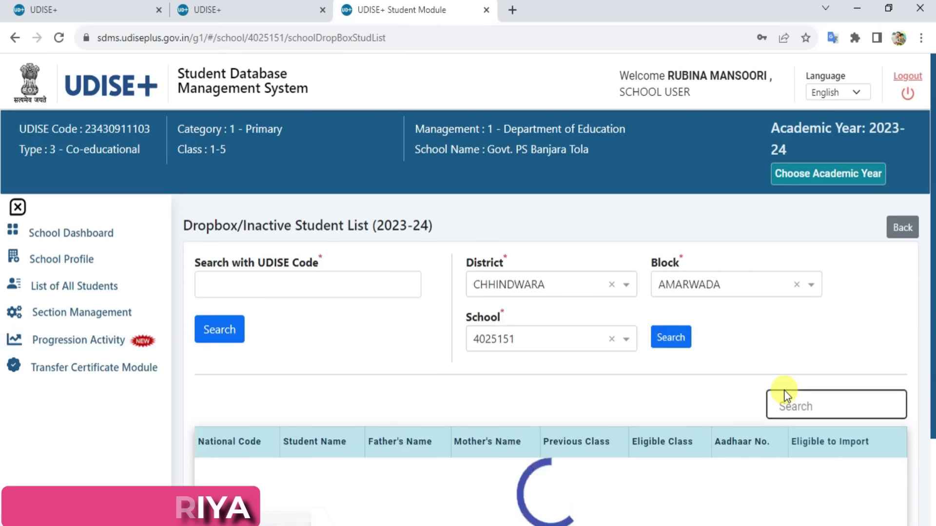